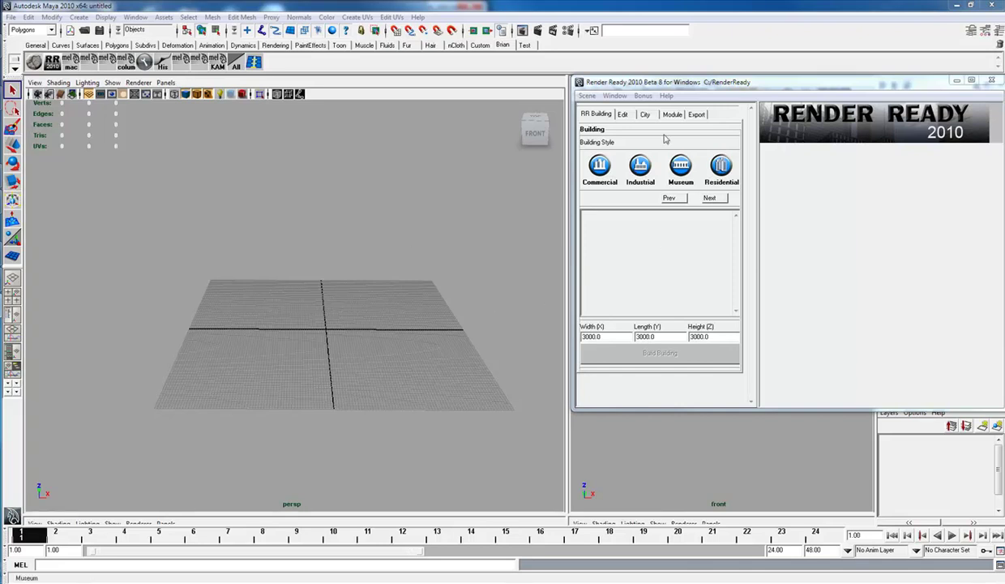
Browse the Commercial and Industrial building styles and view the modules of the OfficeA and IndustrialA buildings.
click(595, 115)
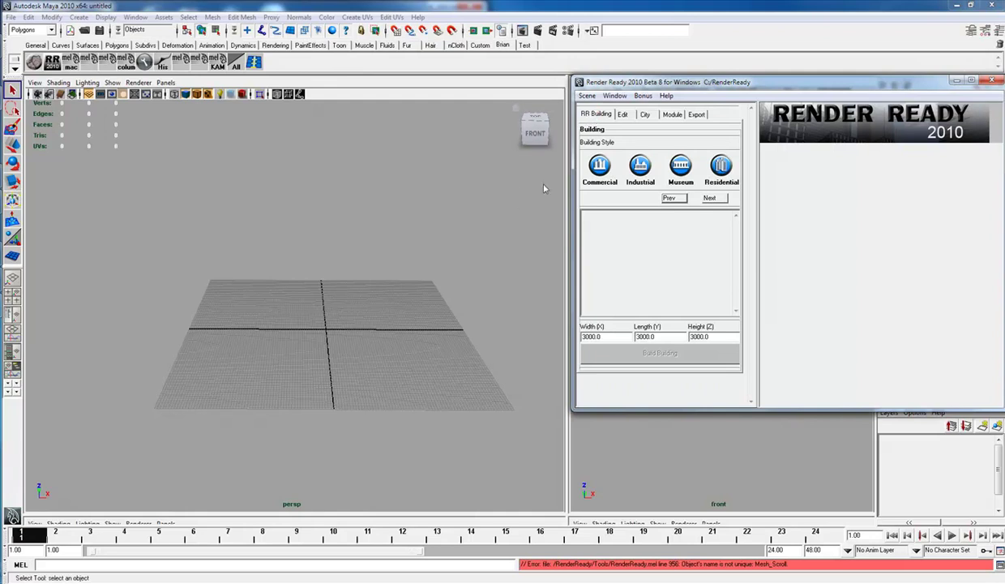
alt+drag(395, 294, 409, 272)
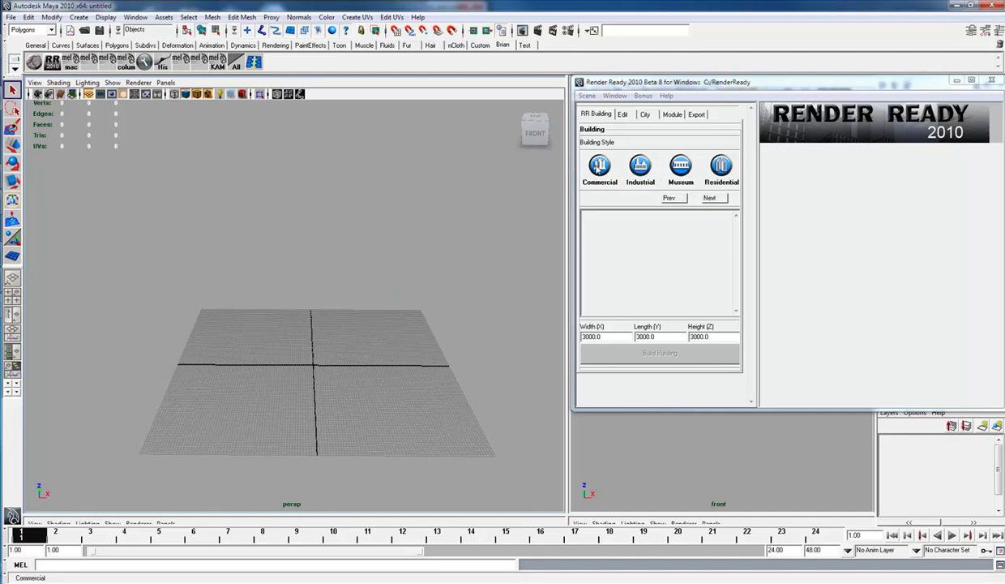
click(599, 166)
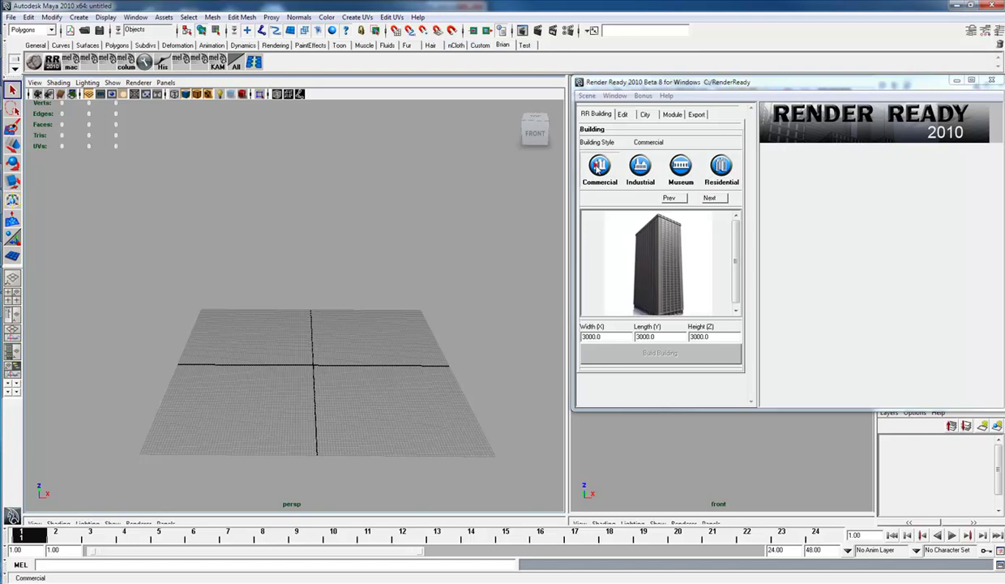
click(679, 260)
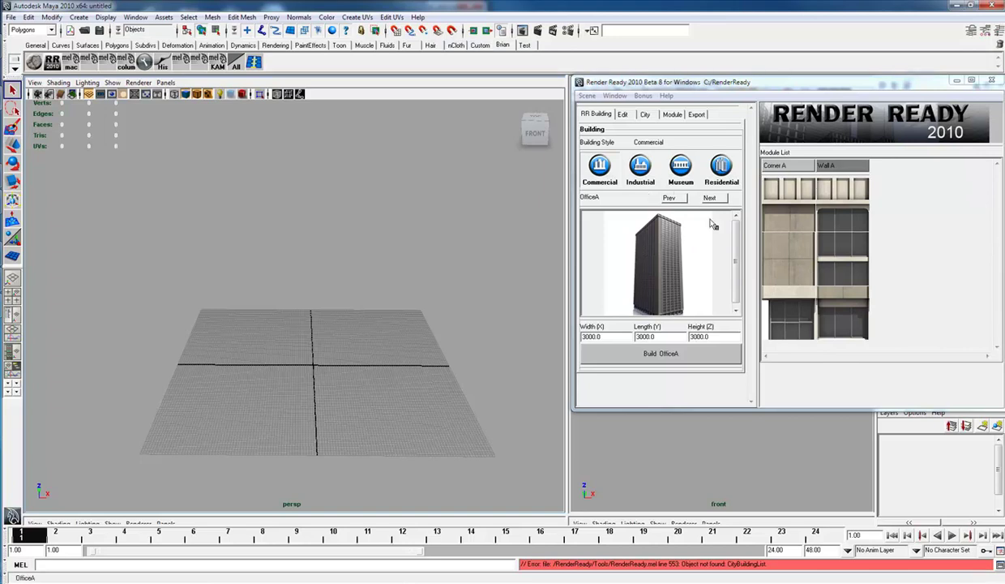
click(640, 166)
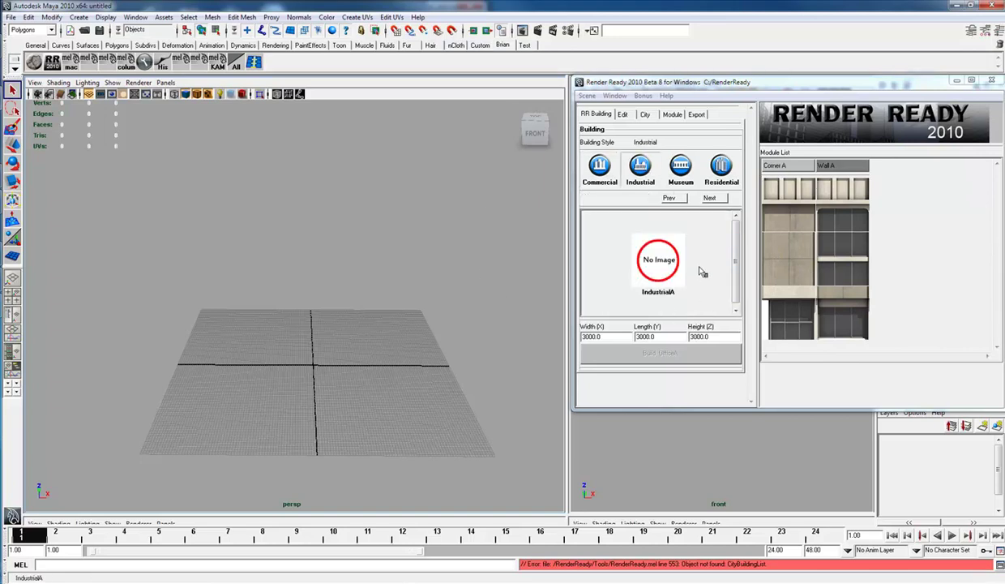
click(664, 266)
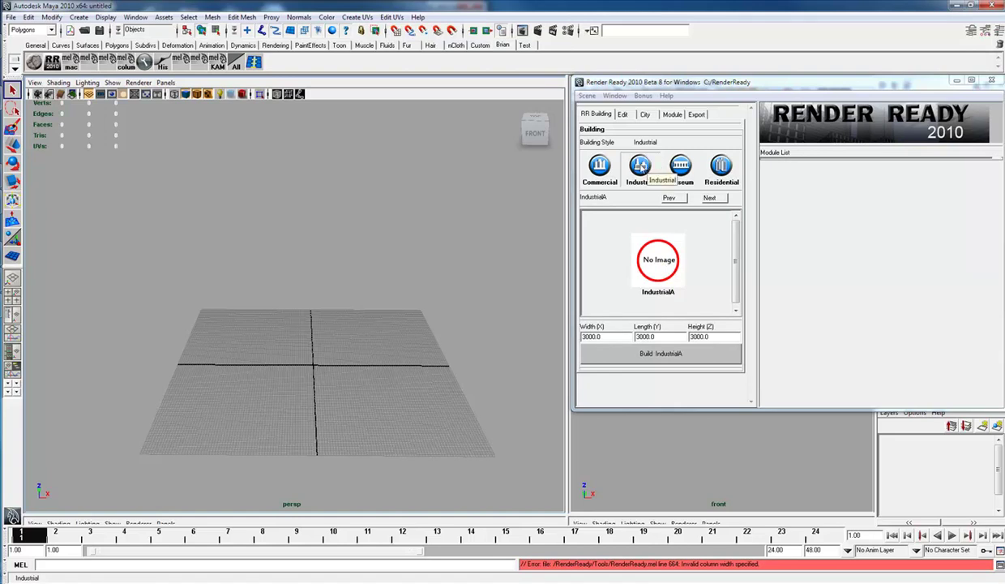
Browse the Museum and Residential building styles and view the modules of the NYAptA and SFAptA apartment buildings.
click(680, 166)
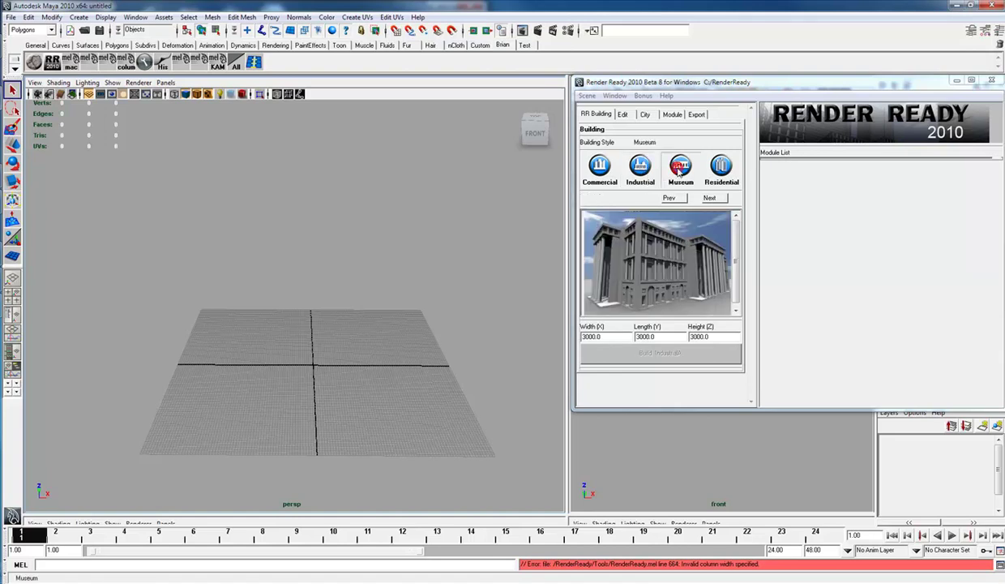
click(661, 265)
drag(831, 358, 864, 382)
click(722, 167)
click(644, 246)
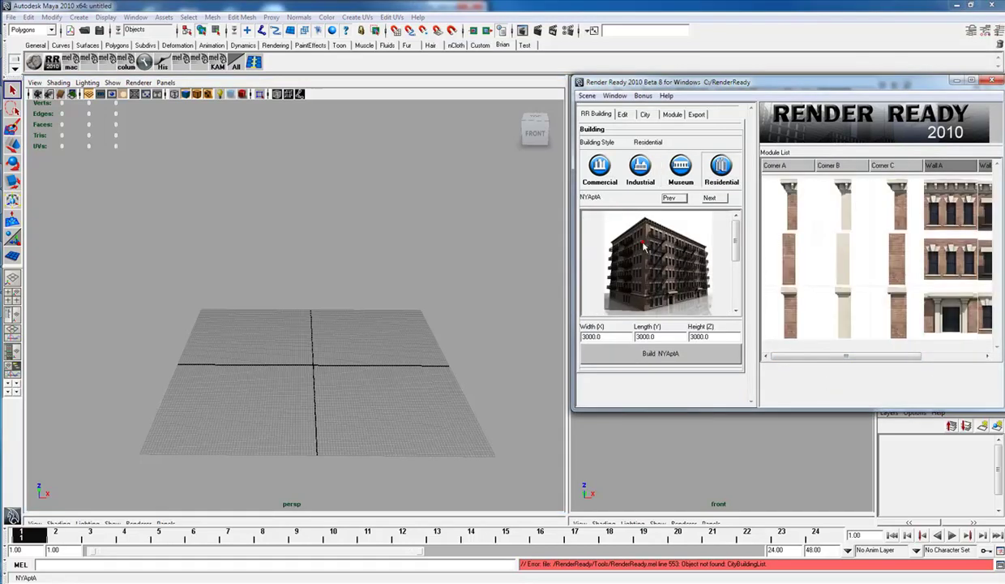
click(710, 199)
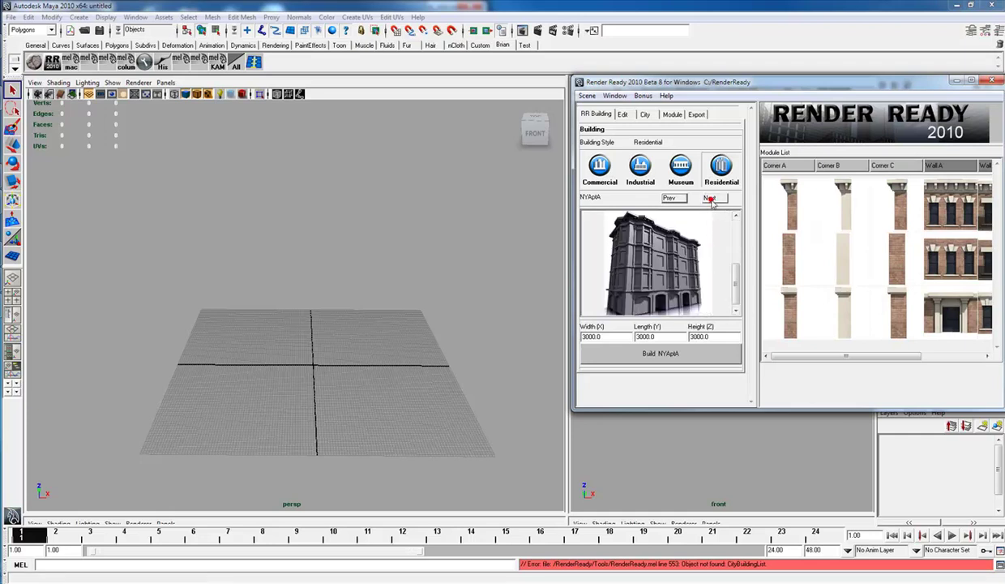
click(665, 199)
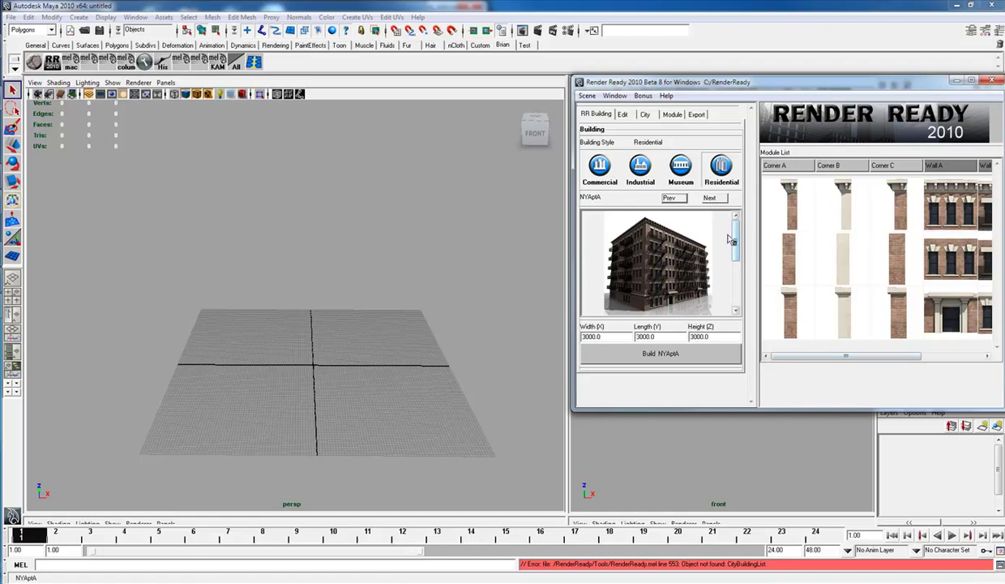
click(710, 198)
click(684, 266)
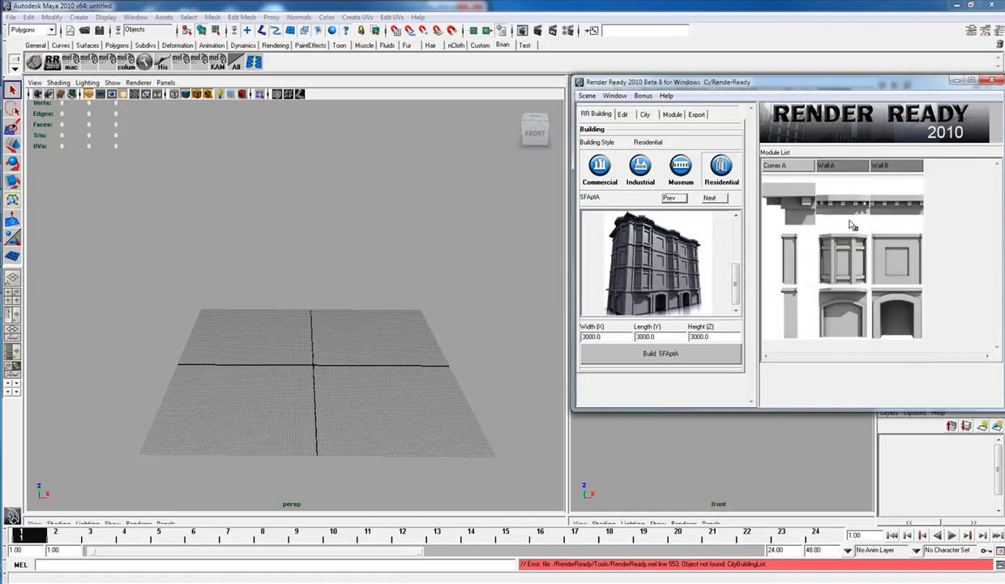
click(681, 167)
click(721, 167)
click(640, 167)
click(594, 180)
click(624, 177)
click(669, 174)
click(710, 179)
click(688, 163)
click(640, 167)
Build the Commercial OfficeA building with width, length and height of 3000.
click(600, 167)
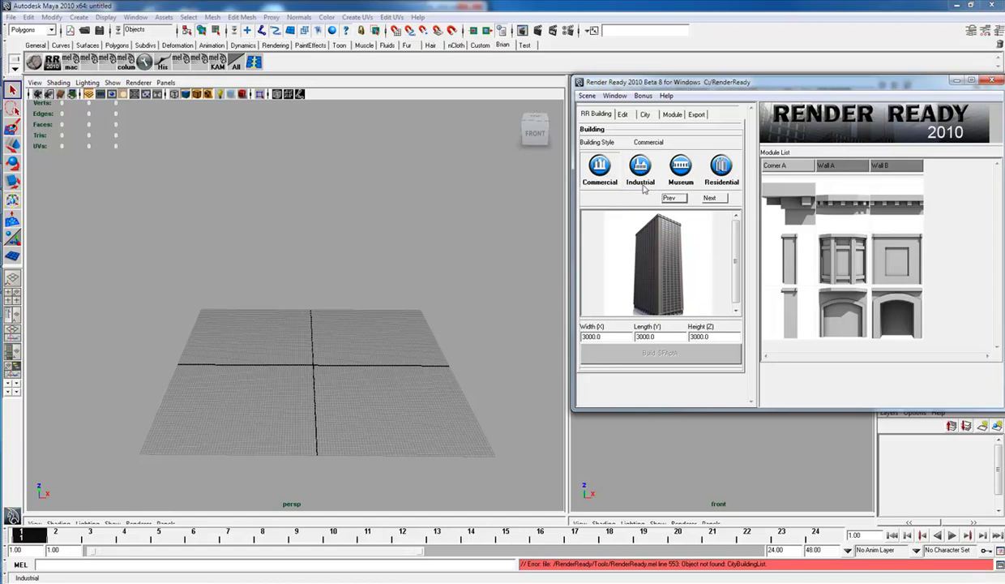
click(658, 261)
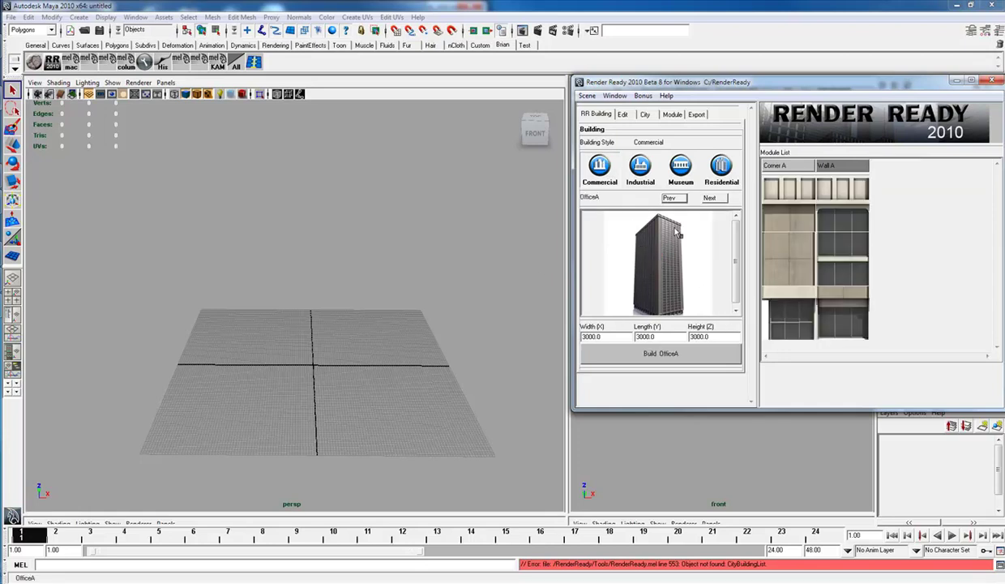
click(663, 357)
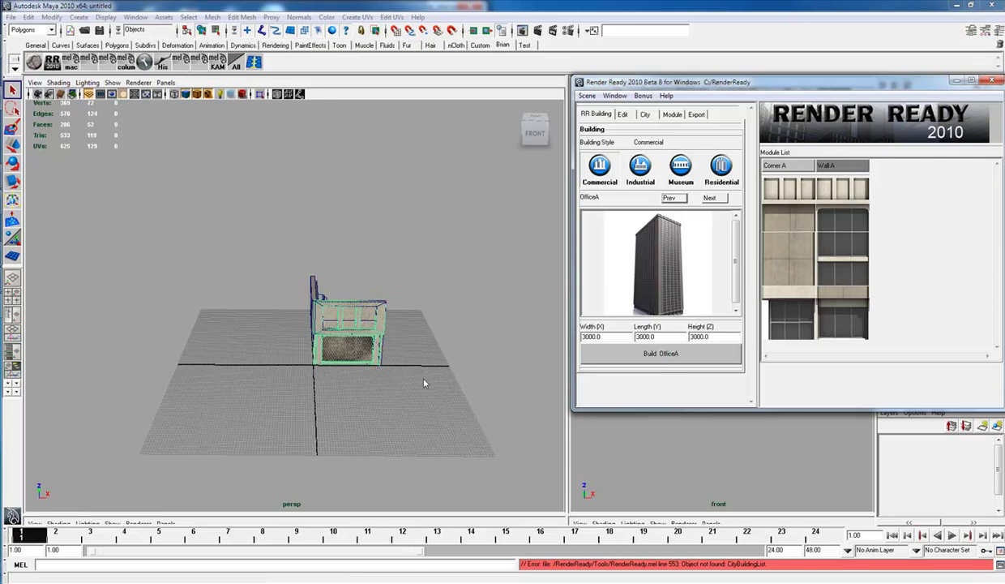
alt+drag(355, 404, 411, 400)
alt+drag(300, 376, 335, 324)
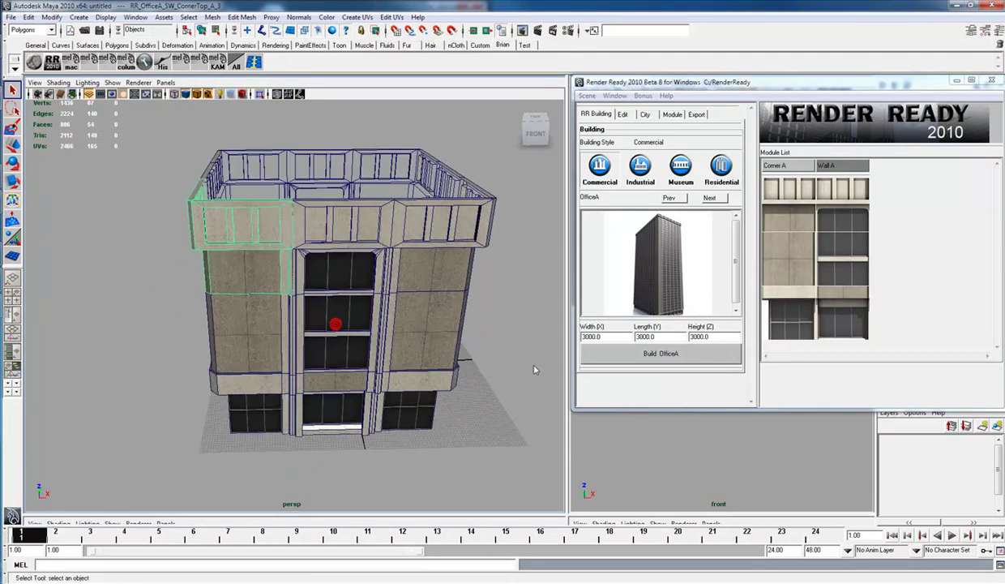
click(615, 337)
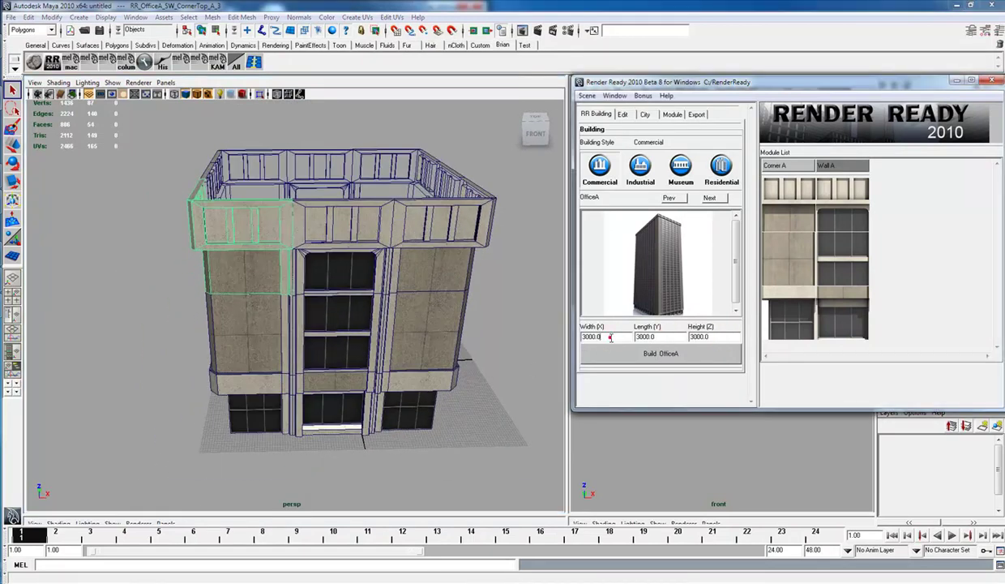
click(676, 336)
alt+drag(326, 354, 371, 331)
click(618, 114)
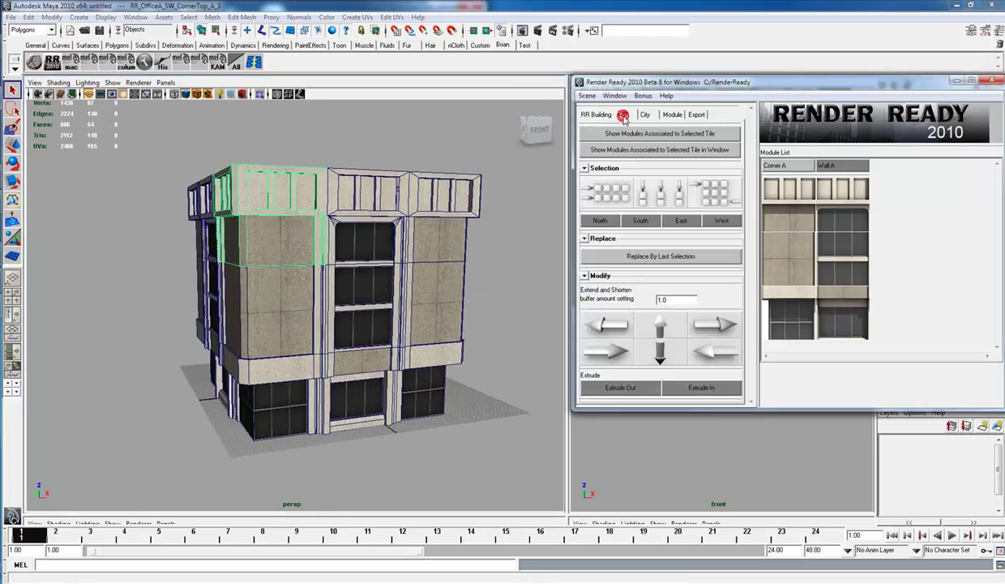
click(598, 114)
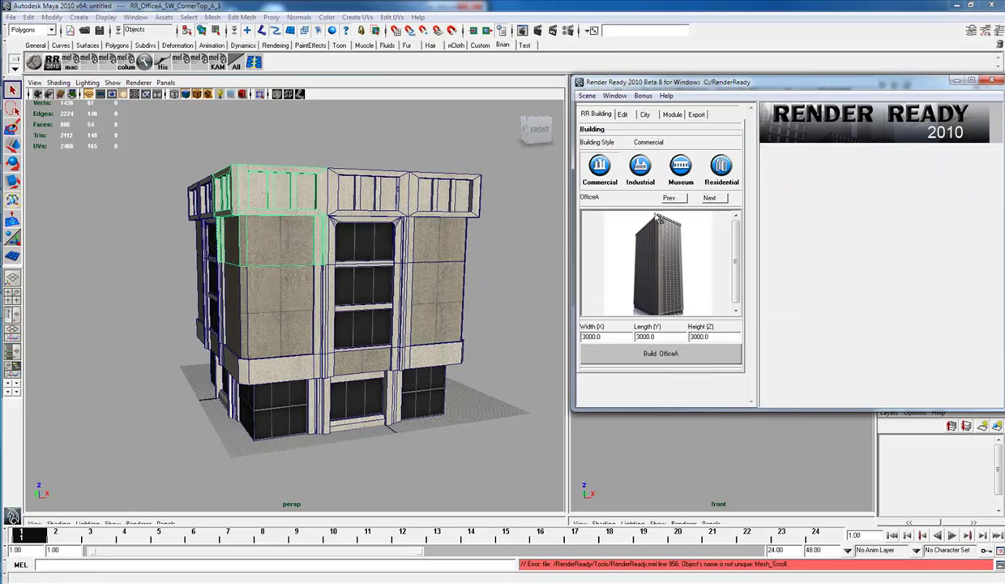
Widen the south side from its middle window tile by extending it two bays to the right and one to the left.
click(620, 114)
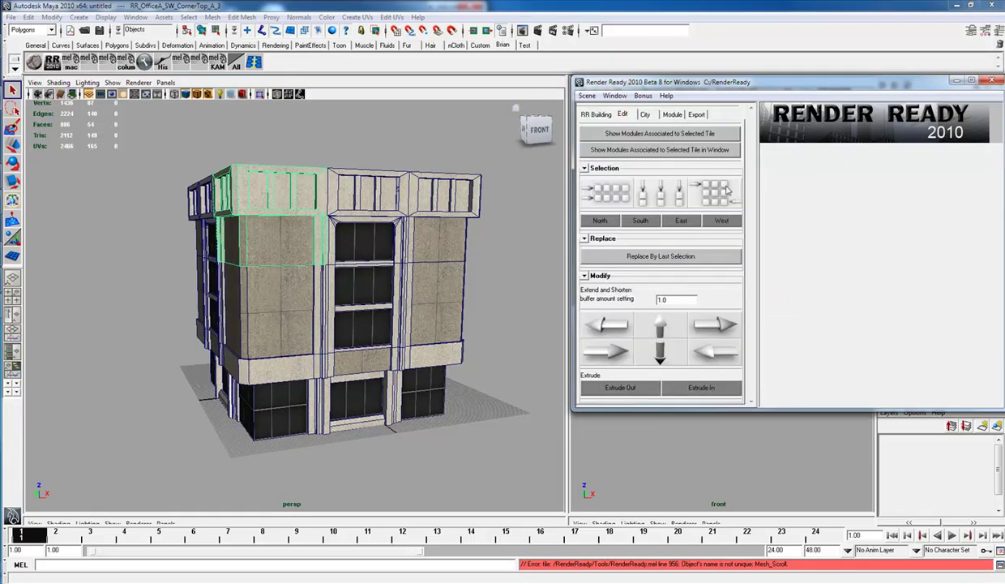
click(348, 302)
mouse_move(401, 301)
alt+mouse_down()
mouse_move(400, 260)
mouse_move(397, 300)
alt+mouse_up()
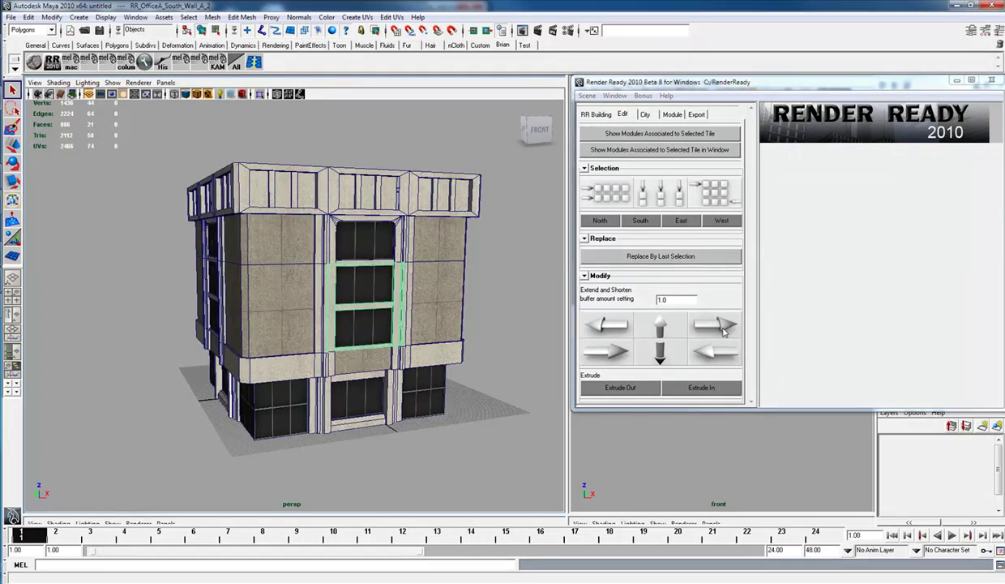
click(724, 328)
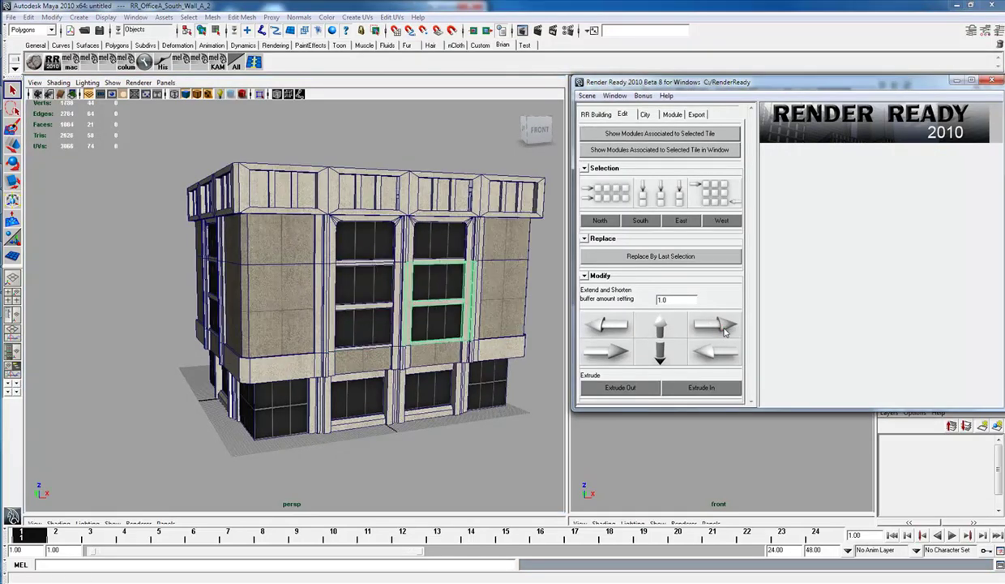
click(722, 327)
alt+middle_drag(466, 261, 403, 303)
alt+drag(404, 303, 399, 306)
click(606, 324)
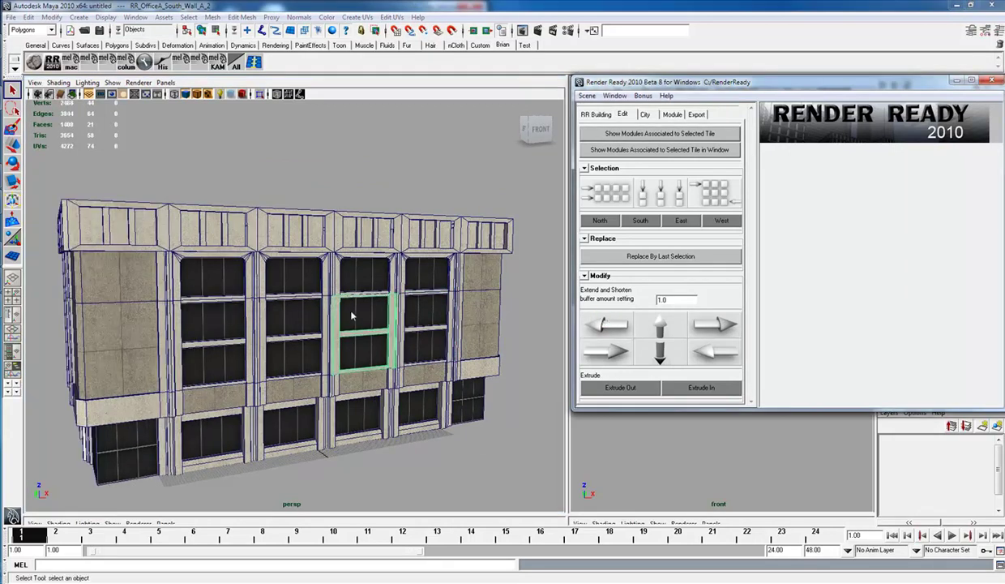
Try to add height by extending the building upward from a top wall tile on the south side.
click(348, 270)
click(660, 330)
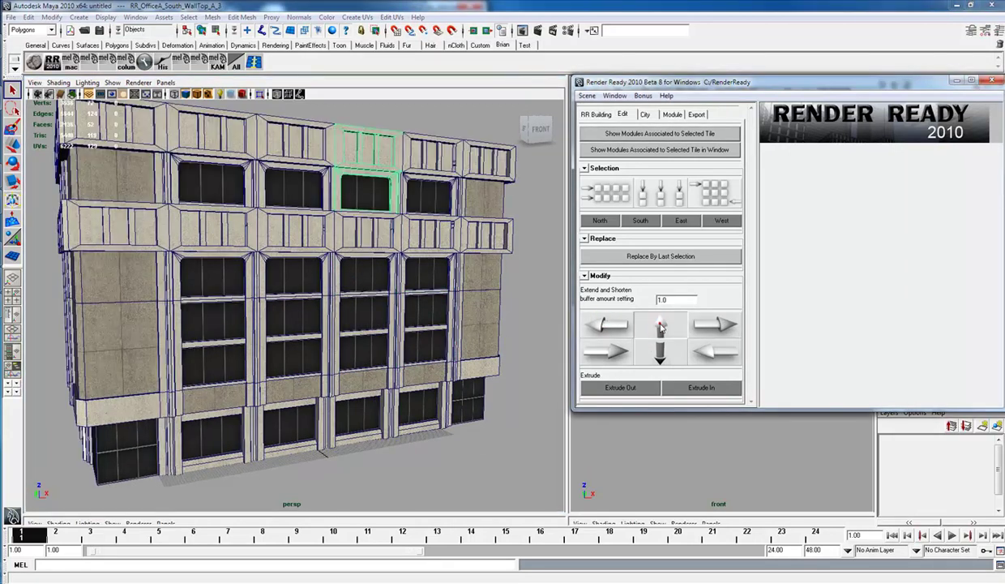
click(659, 329)
alt+middle_drag(349, 271, 375, 310)
alt+drag(374, 310, 372, 305)
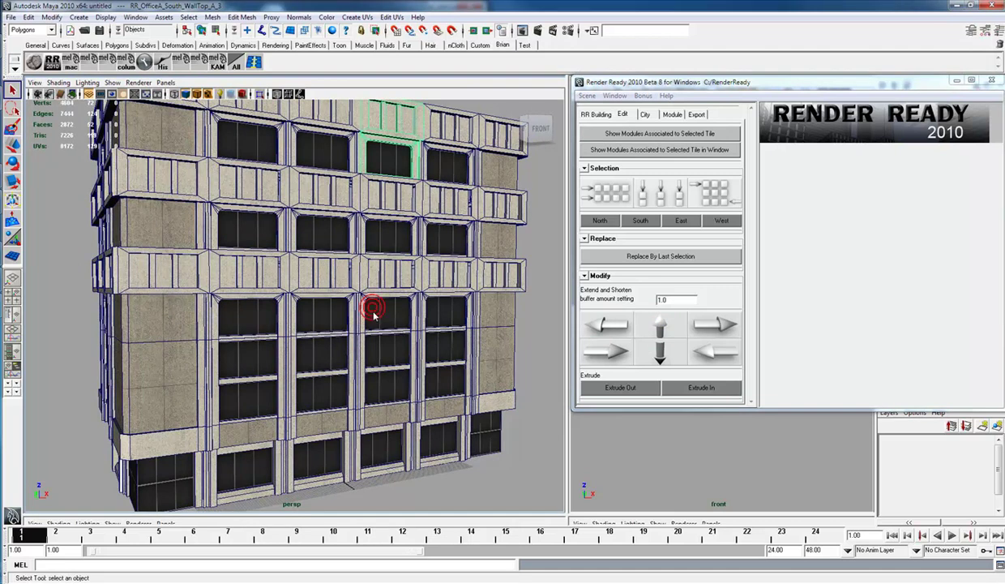
key(ctrl+z)
key(ctrl+z)
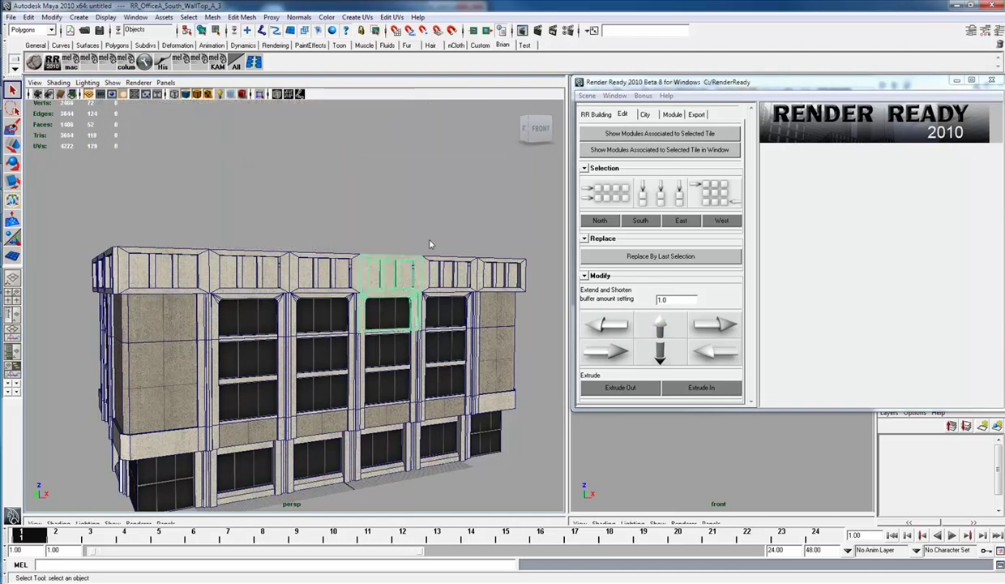
click(659, 327)
key(ctrl+z)
Raise the building by seven levels, extending it upward from a middle window tile on the south wall.
click(382, 357)
click(661, 328)
click(661, 328)
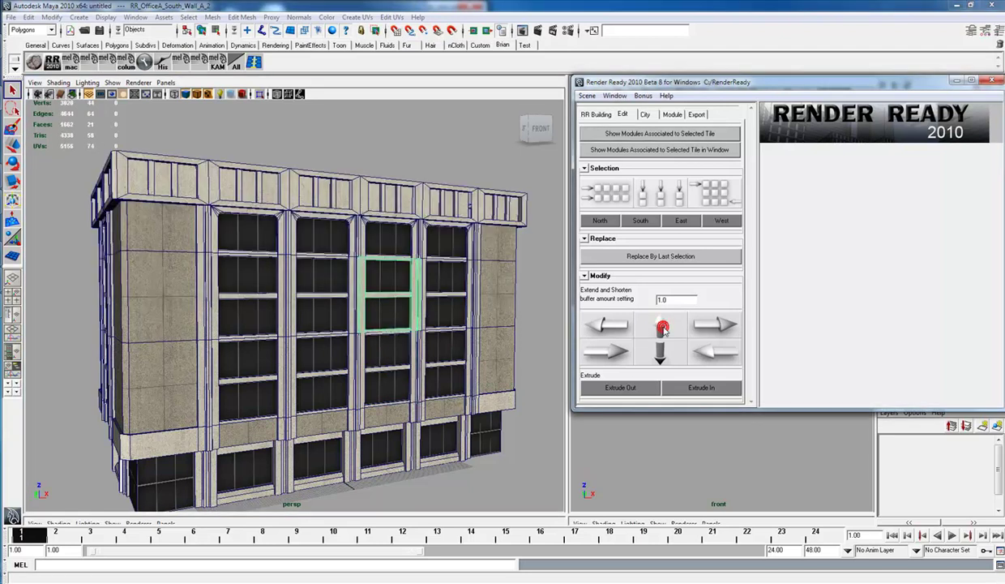
click(661, 328)
click(663, 327)
alt+right_drag(393, 294, 402, 330)
alt+middle_drag(402, 330, 427, 423)
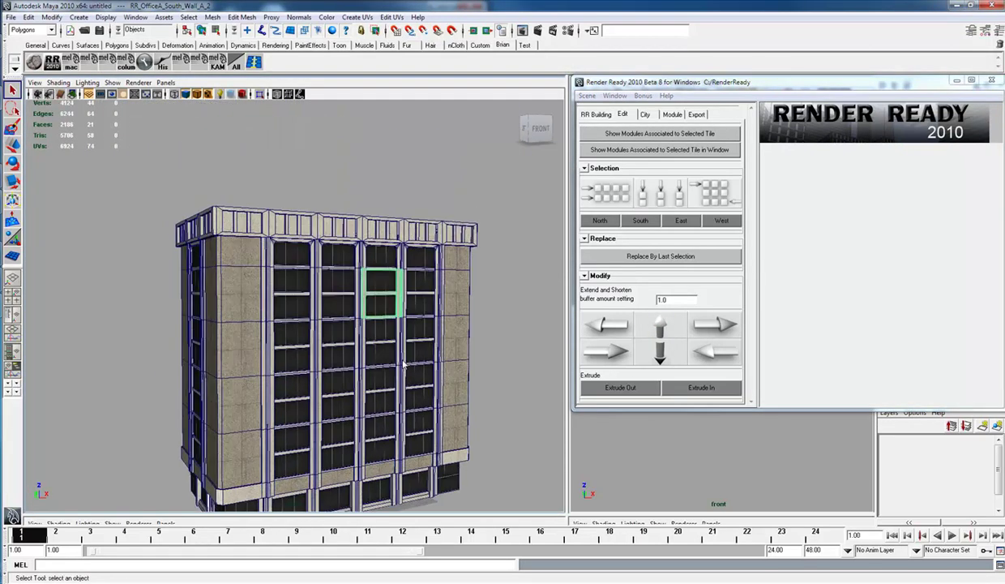
click(659, 327)
click(660, 327)
click(659, 327)
click(659, 328)
Deepen the tower by extending its west side leftward from a window tile on that wall.
key(a)
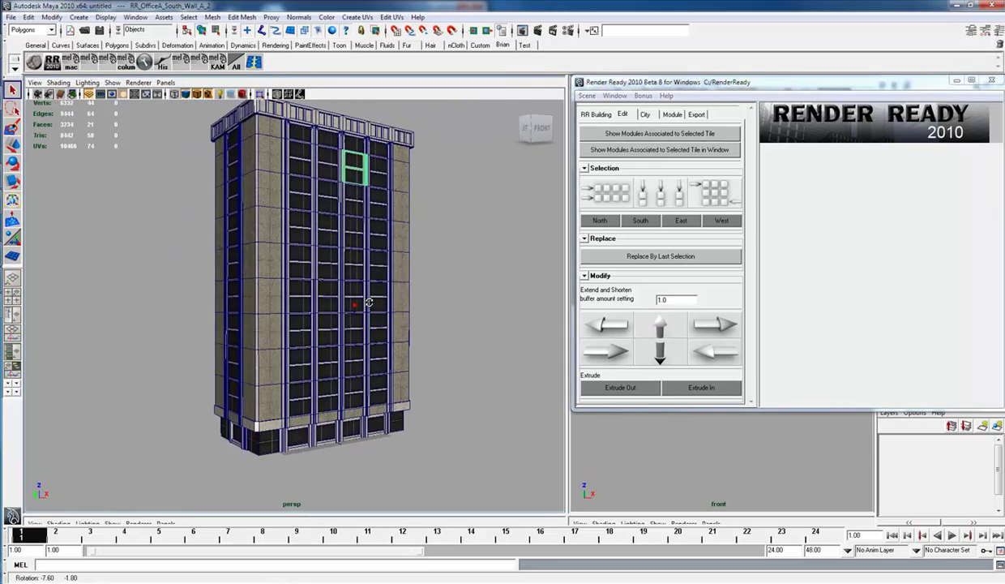
alt+middle_drag(390, 288, 377, 327)
alt+drag(367, 323, 344, 339)
click(331, 268)
alt+drag(325, 258, 354, 245)
click(338, 239)
alt+drag(422, 345, 369, 325)
click(244, 278)
click(609, 326)
click(604, 325)
Shorten the tower's height by one level from a window tile on the south wall.
click(332, 294)
click(661, 350)
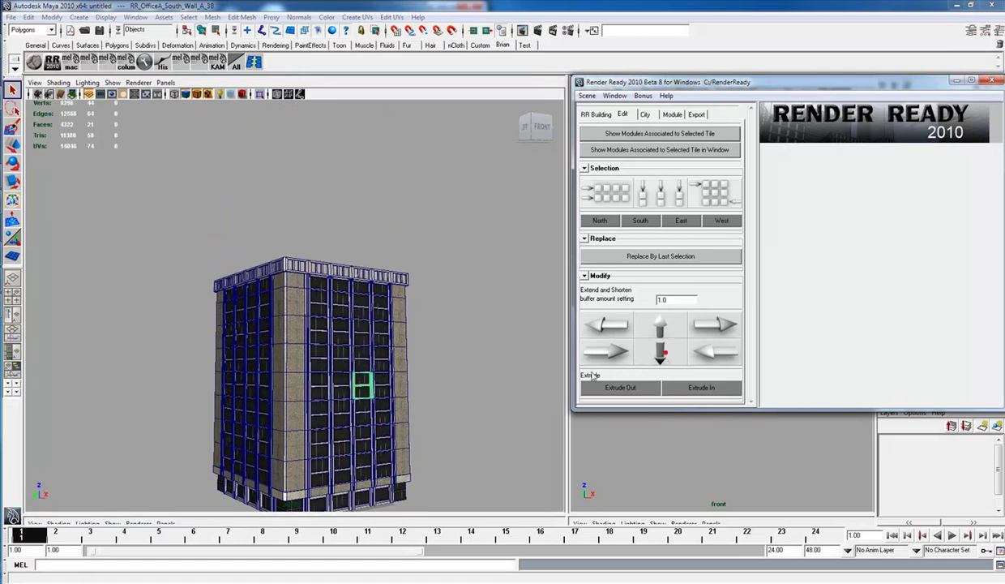
alt+drag(400, 397, 434, 360)
alt+drag(369, 279, 410, 289)
Show the modules associated with an upper window tile of the south wall in the module list.
click(336, 280)
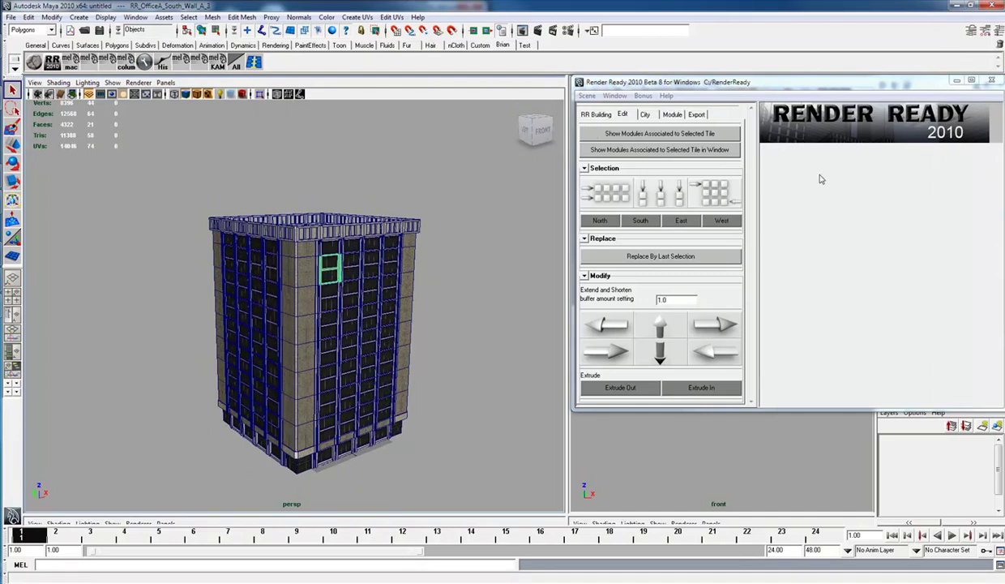
click(610, 135)
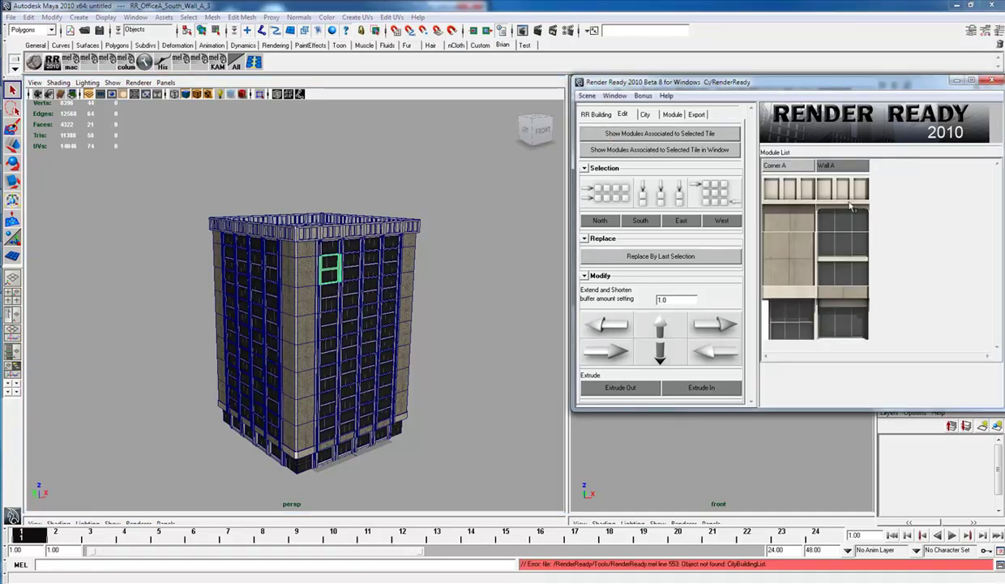
alt+drag(324, 297, 336, 303)
alt+right_drag(337, 303, 375, 314)
Show the modules associated with a mid-height south wall tile in a separate window.
click(365, 279)
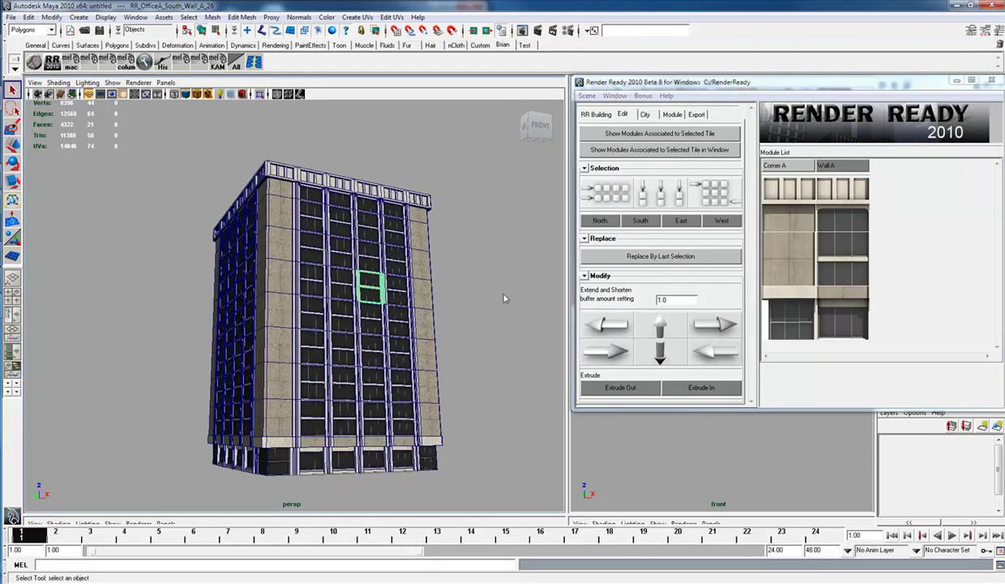
click(666, 151)
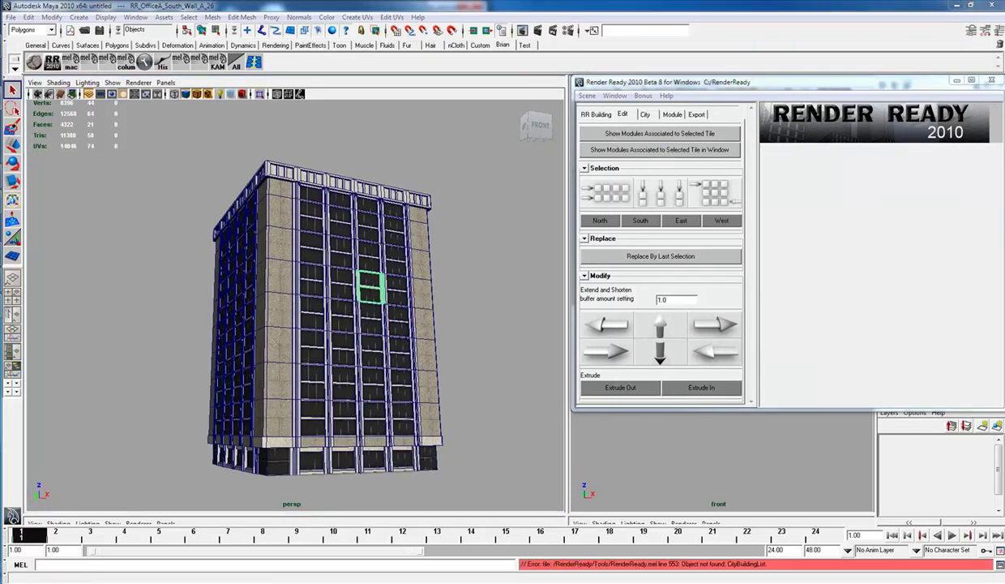
drag(693, 274, 711, 205)
mouse_move(933, 291)
mouse_down()
mouse_move(870, 295)
mouse_move(923, 282)
mouse_up()
click(909, 201)
Show the modules associated with an upper window tile of the tower's south wall in a separate window, and close that window.
click(354, 241)
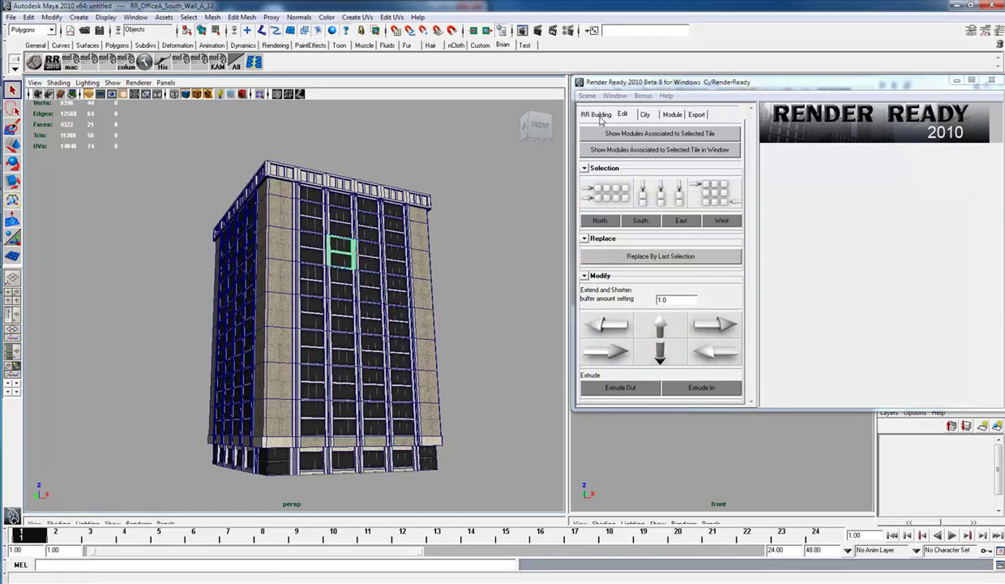
alt+drag(400, 233, 401, 278)
alt+middle_drag(401, 278, 386, 278)
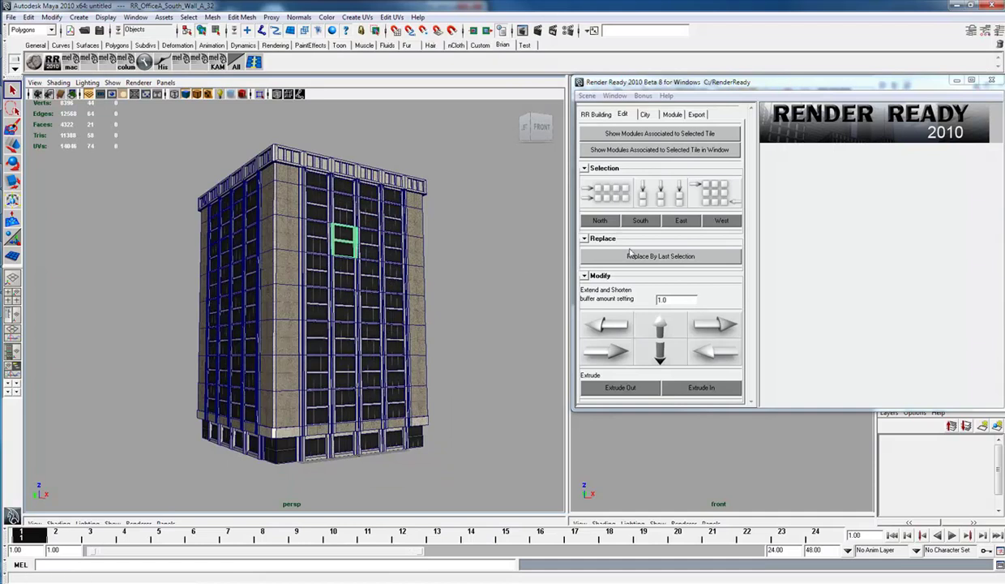
click(679, 150)
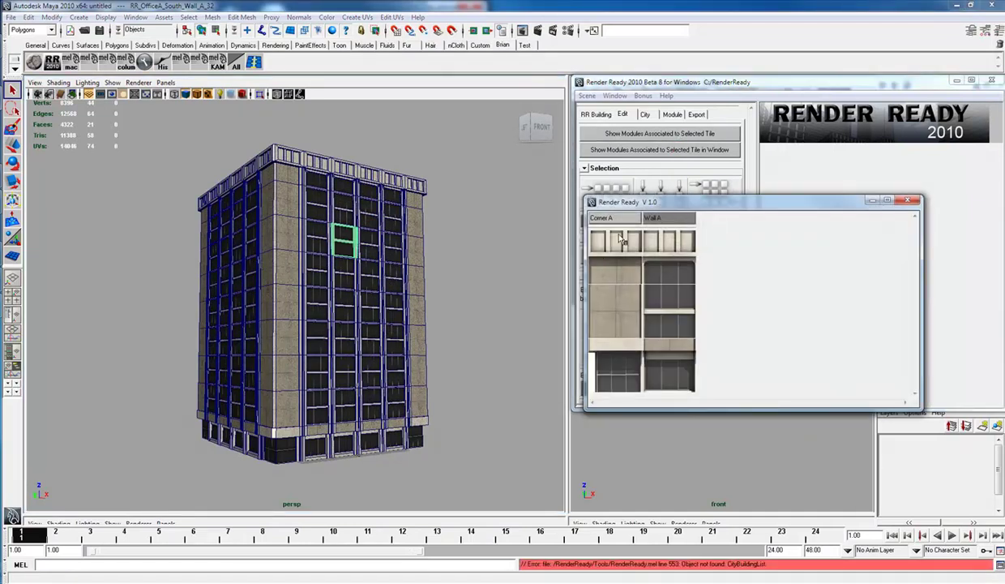
drag(653, 204, 667, 204)
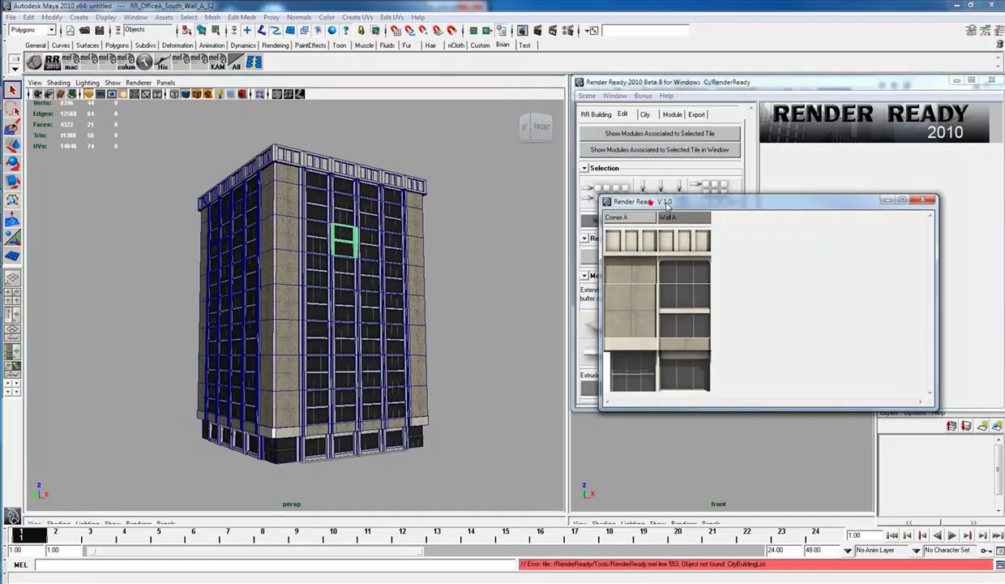
click(923, 201)
Select the whole OfficeA building group and move it about 6812 cm in the negative X direction, clear of the grid.
click(328, 234)
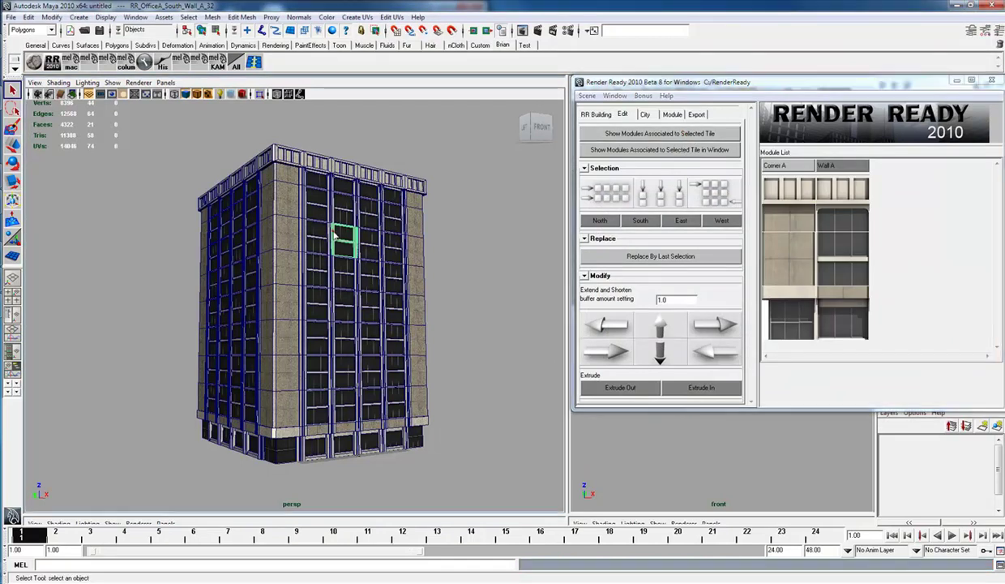
alt+drag(364, 248, 360, 265)
alt+middle_drag(360, 265, 377, 257)
click(598, 116)
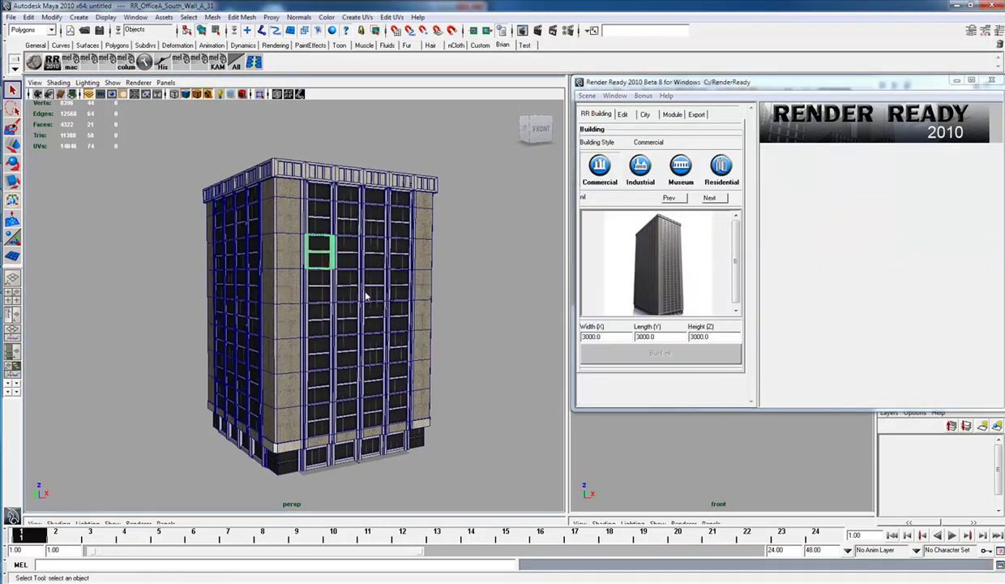
key(Up)
alt+drag(365, 292, 318, 347)
drag(351, 429, 67, 462)
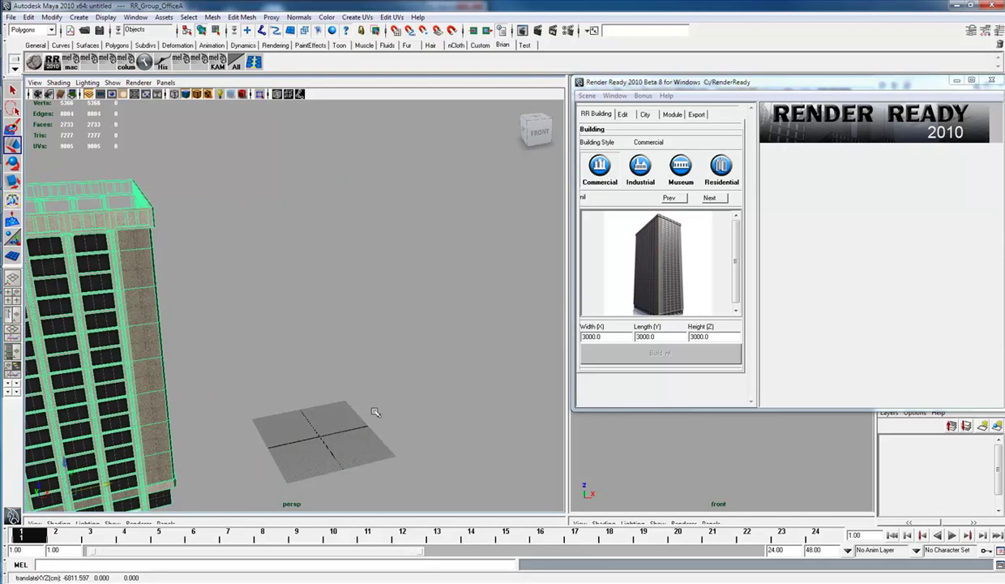
alt+drag(368, 408, 380, 383)
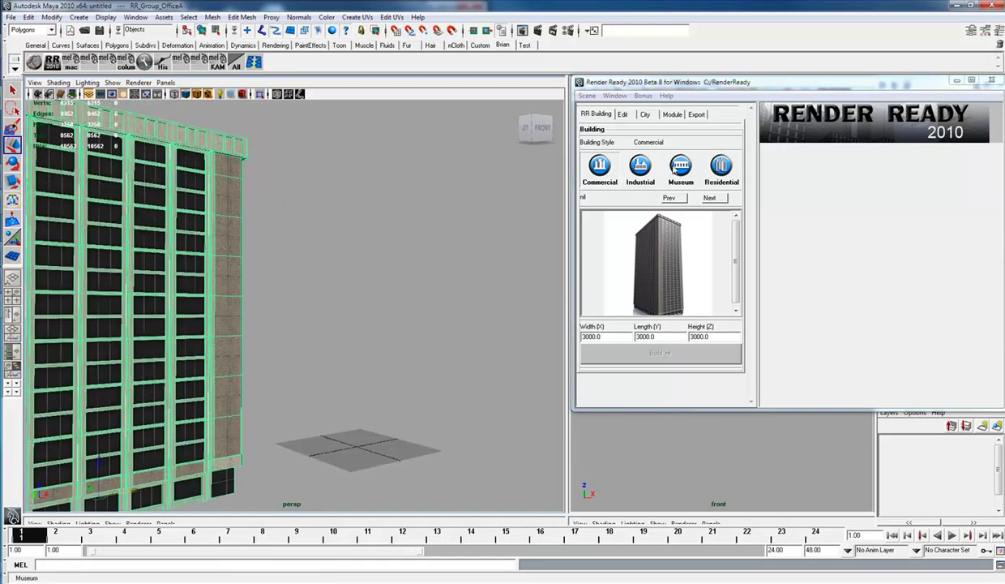
Build the residential NYAptA apartment building with width, length and height of 3000, with nothing selected in the scene.
click(678, 168)
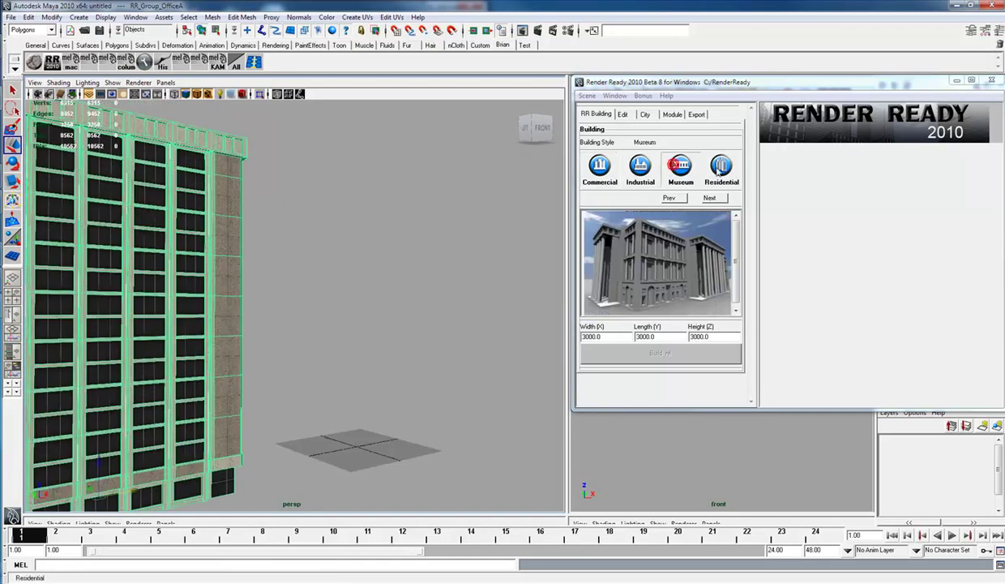
click(721, 166)
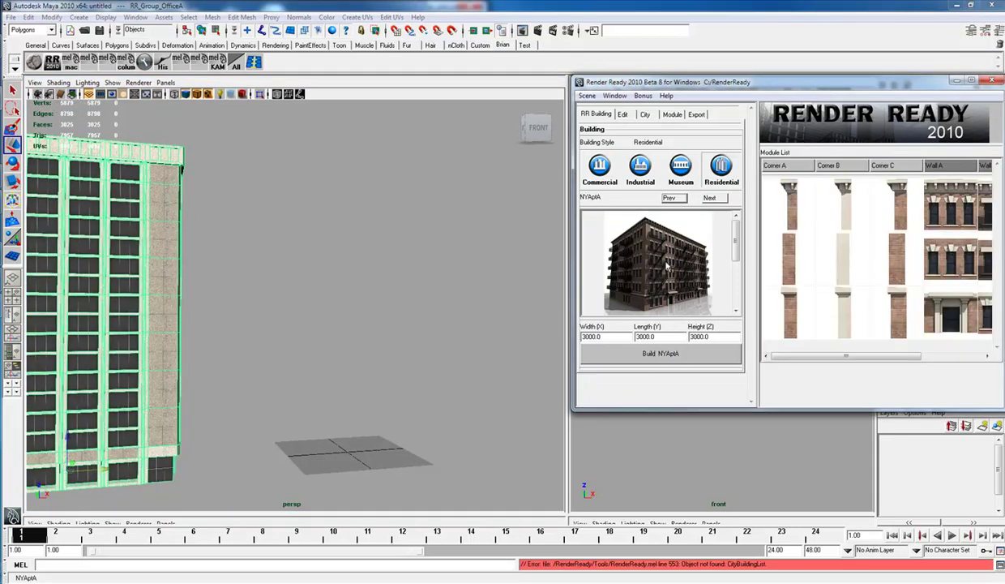
click(665, 360)
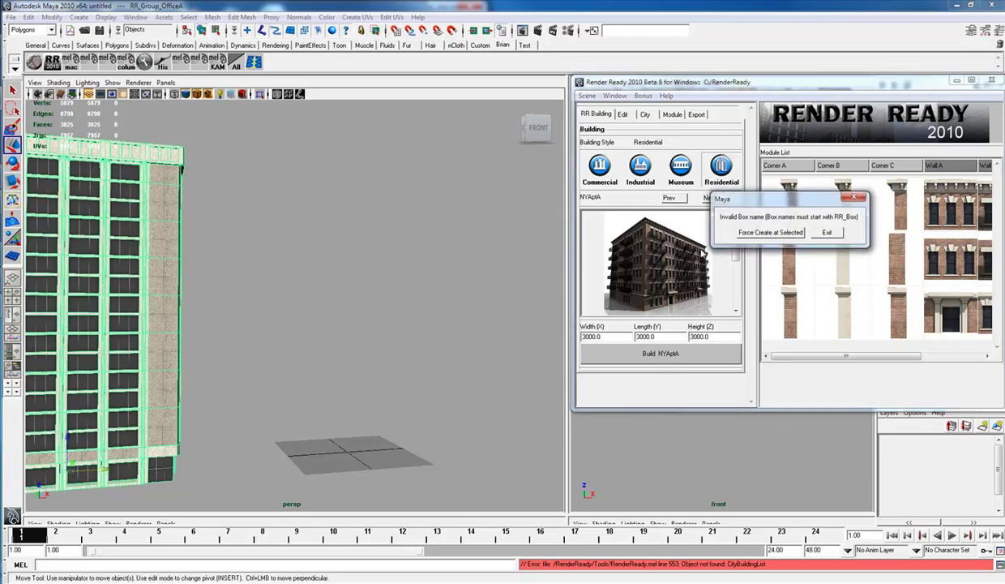
drag(811, 199, 709, 211)
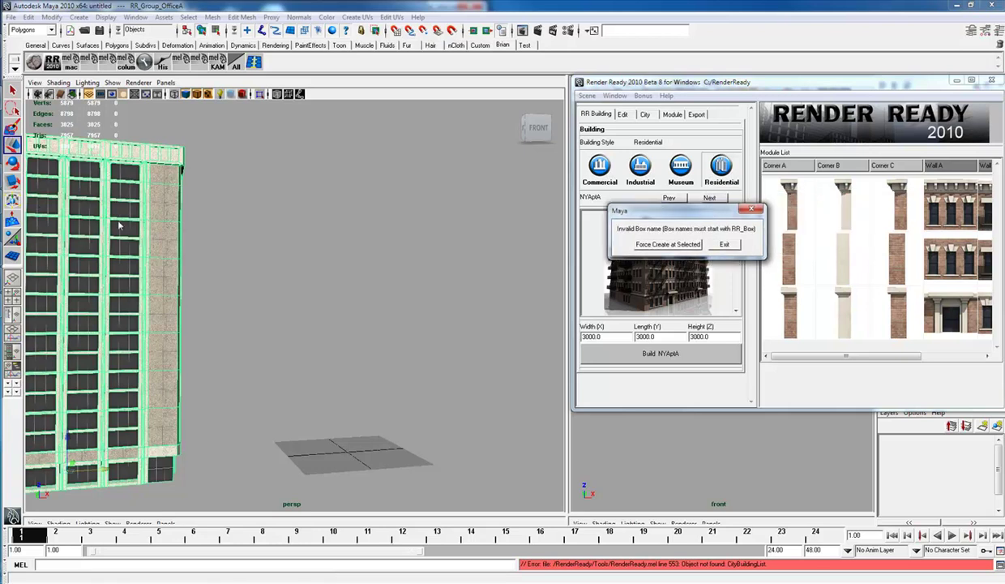
click(725, 245)
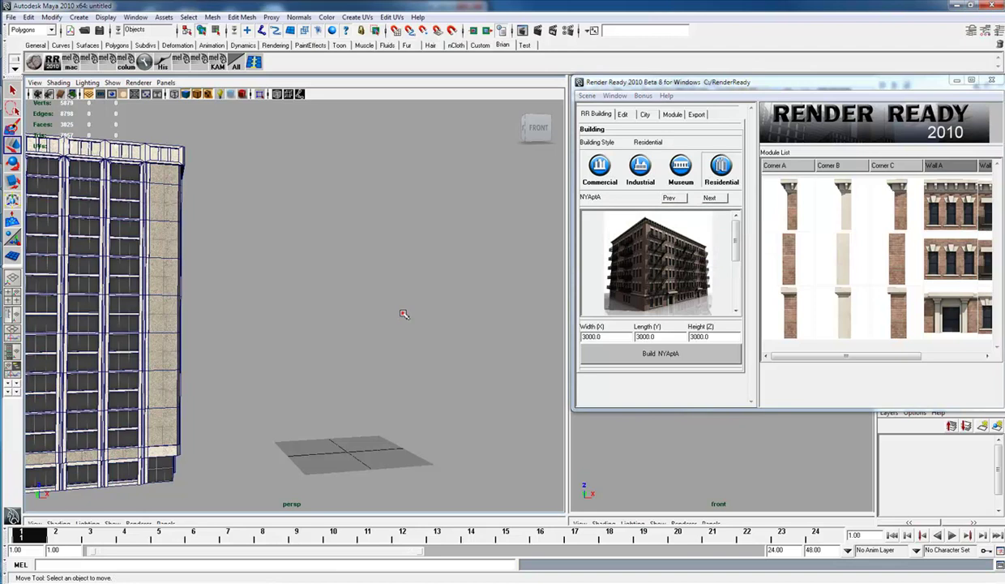
click(665, 348)
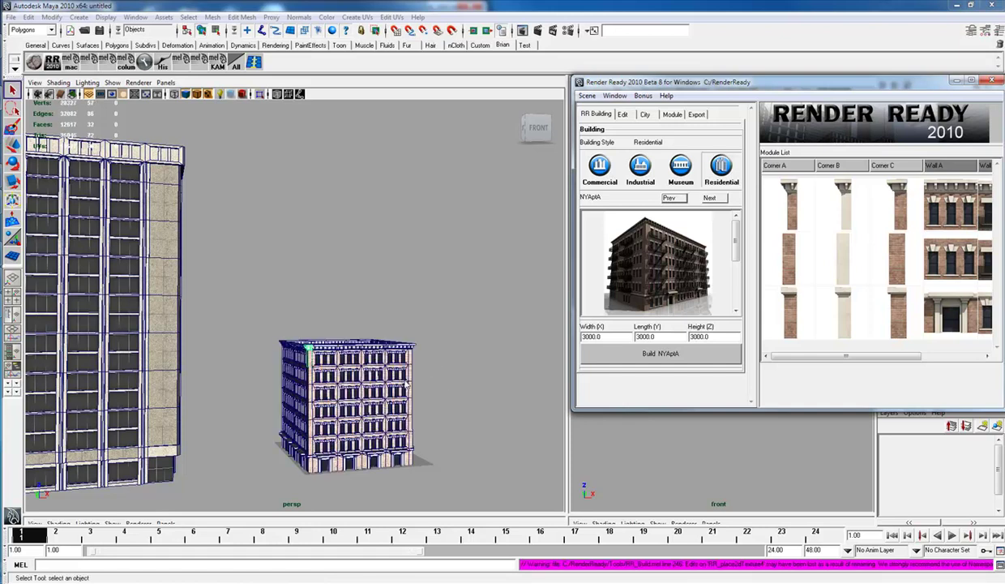
Extend the apartment building rightward by three modules from a mid-height window tile on its south wall.
alt+drag(403, 380, 344, 321)
click(333, 257)
alt+drag(333, 256, 295, 303)
click(364, 311)
click(622, 114)
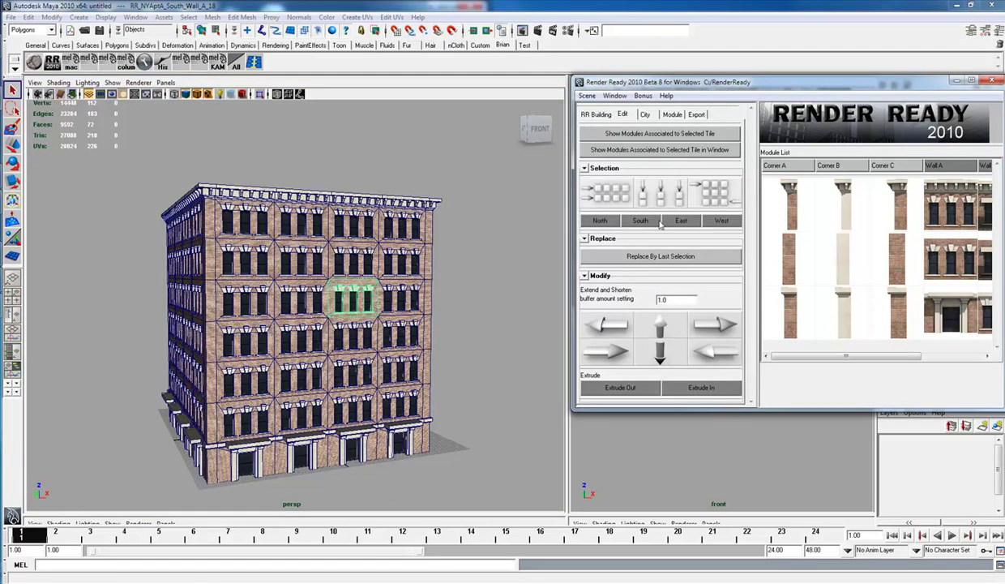
click(718, 328)
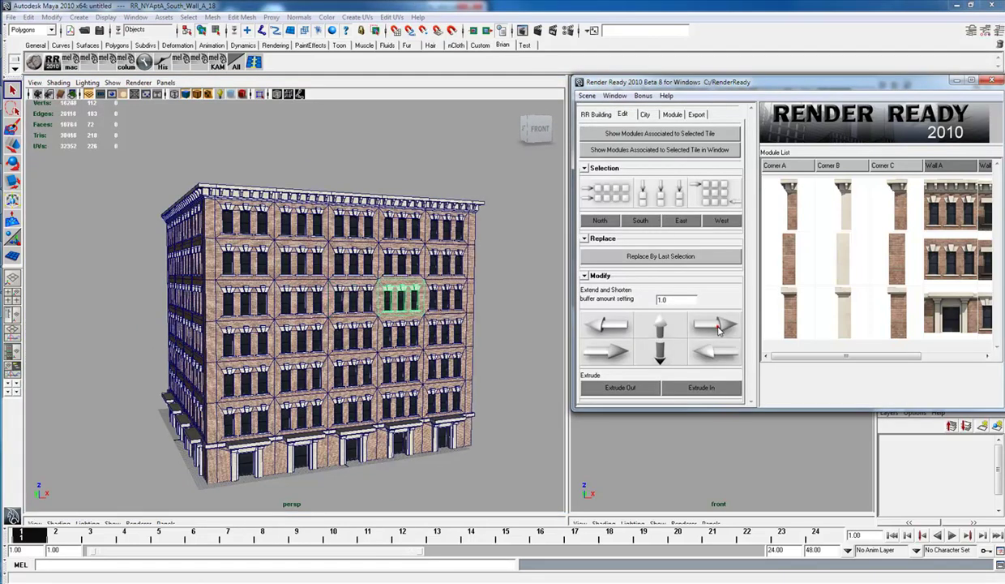
click(713, 327)
click(713, 327)
alt+drag(417, 332, 368, 308)
alt+drag(349, 218, 391, 223)
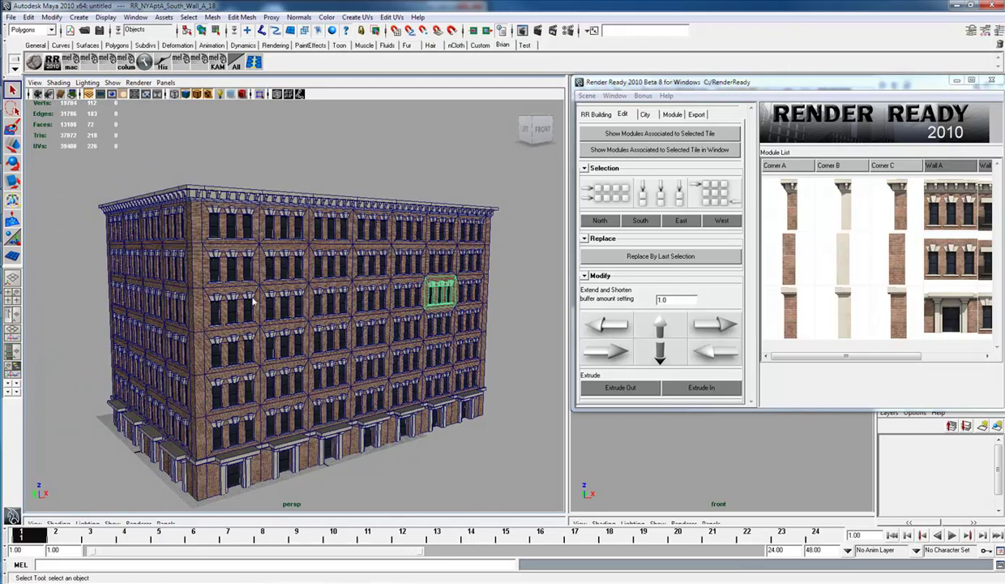
Try the column selection from a top tile of the south wall and the row selection from an upper window tile.
click(327, 225)
alt+drag(471, 317, 438, 294)
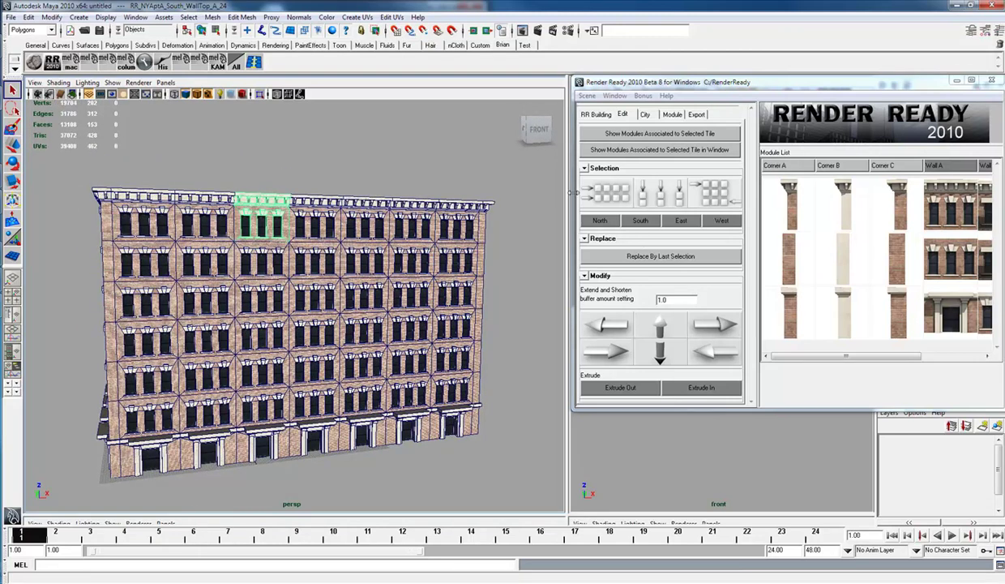
click(663, 201)
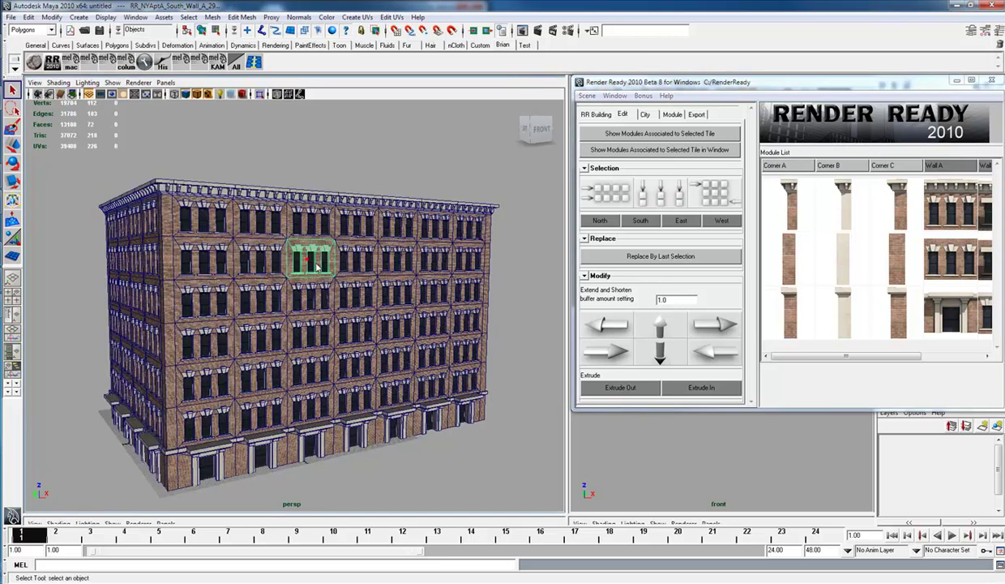
click(590, 199)
mouse_move(302, 316)
alt+mouse_down()
mouse_move(377, 317)
mouse_move(323, 326)
mouse_move(308, 316)
alt+mouse_up()
Select the block of south wall tiles between the second top tile and the sixth ground-floor entrance tile, and clear the selection.
click(274, 195)
shift+click(444, 404)
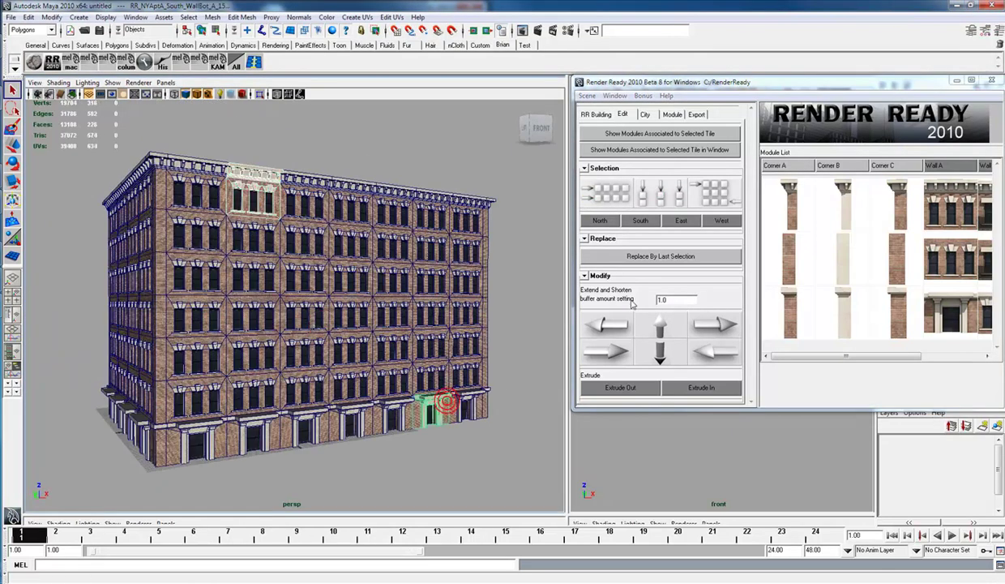
click(708, 197)
mouse_move(410, 289)
alt+mouse_down()
mouse_move(399, 280)
mouse_move(355, 284)
mouse_move(394, 293)
alt+mouse_up()
click(502, 365)
Select the narrower block of south wall tiles between the fourth top tile and the fifth ground-floor entrance tile.
click(421, 434)
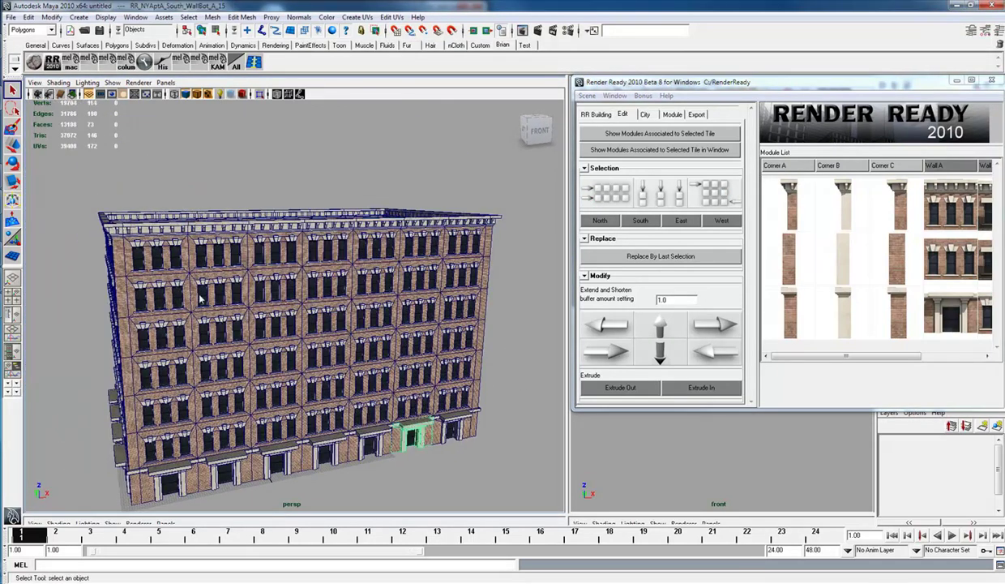
shift+click(205, 253)
click(329, 260)
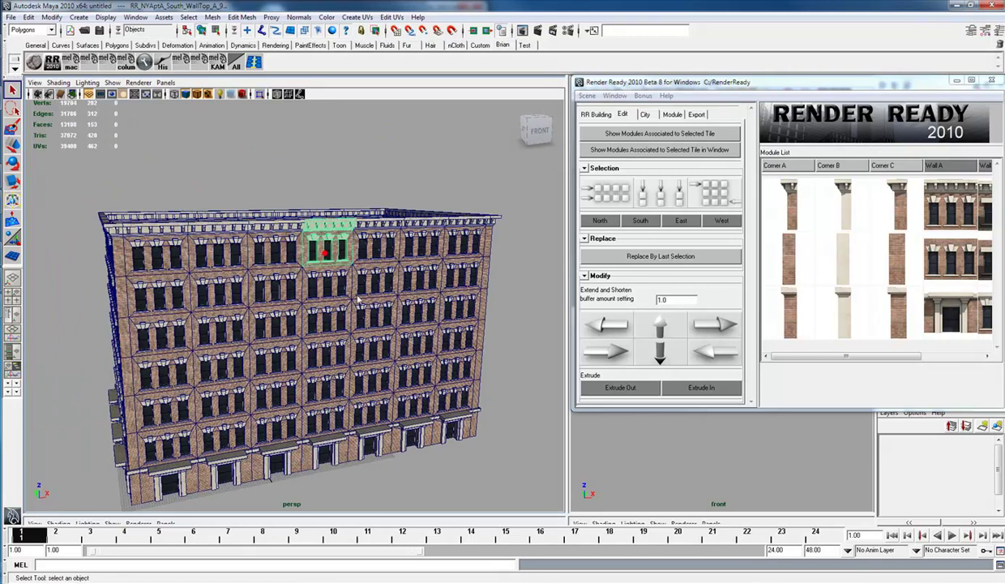
click(375, 444)
click(709, 202)
mouse_move(381, 327)
alt+mouse_down()
mouse_move(324, 325)
mouse_move(313, 340)
mouse_move(356, 310)
mouse_move(390, 311)
alt+mouse_up()
Select the complete north, east and west walls of the apartment building in turn, and clear the selection.
click(598, 222)
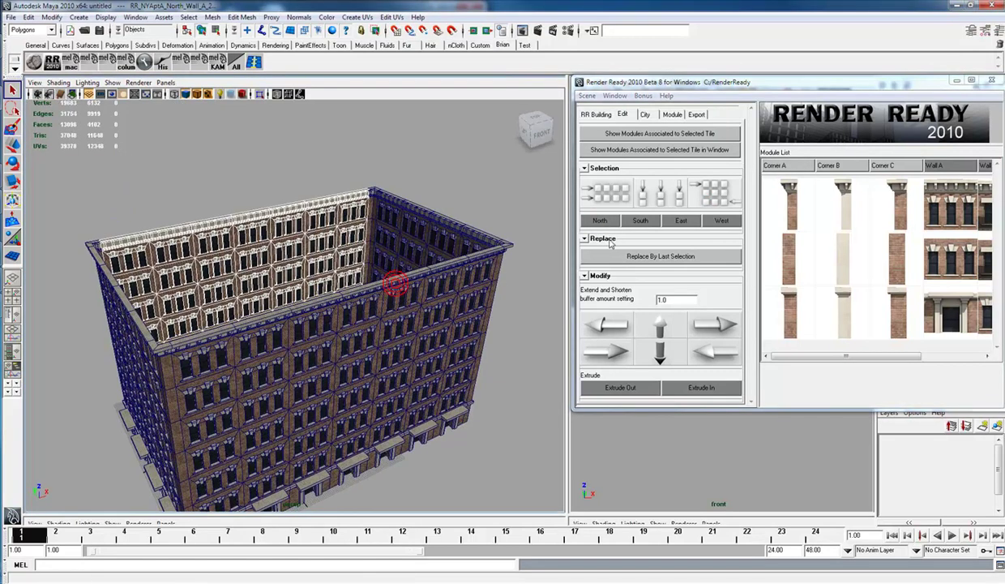
click(681, 221)
click(720, 221)
click(392, 397)
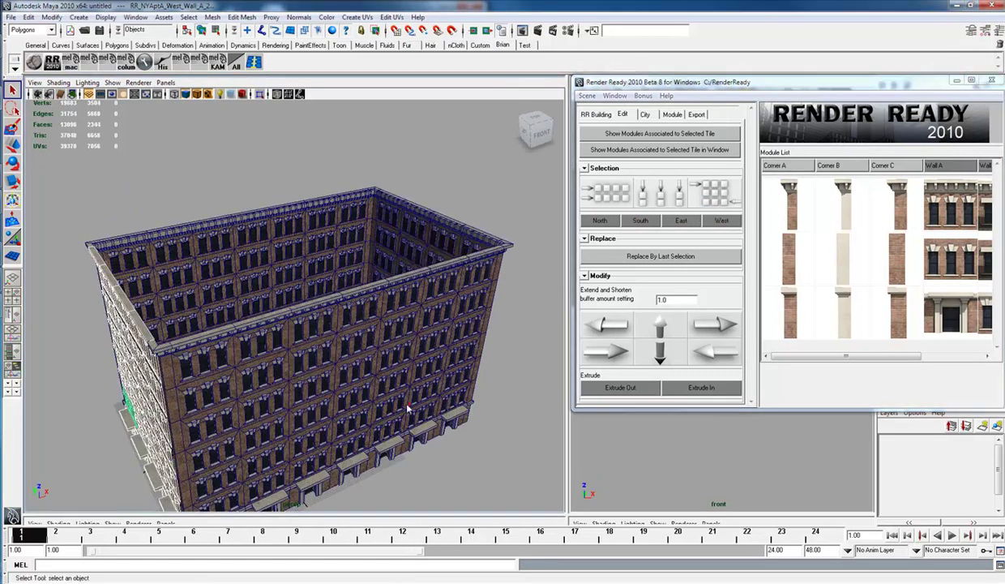
Replace the third and fifth tile columns of the south wall with the Wall B fire escape modules.
alt+drag(313, 414, 315, 354)
click(319, 160)
alt+drag(371, 241, 358, 256)
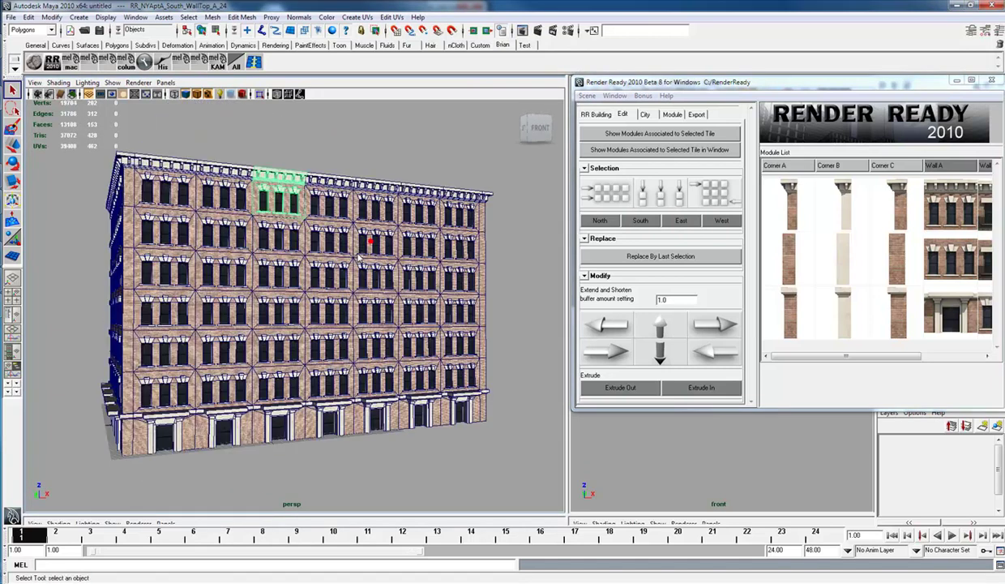
alt+drag(326, 200, 328, 266)
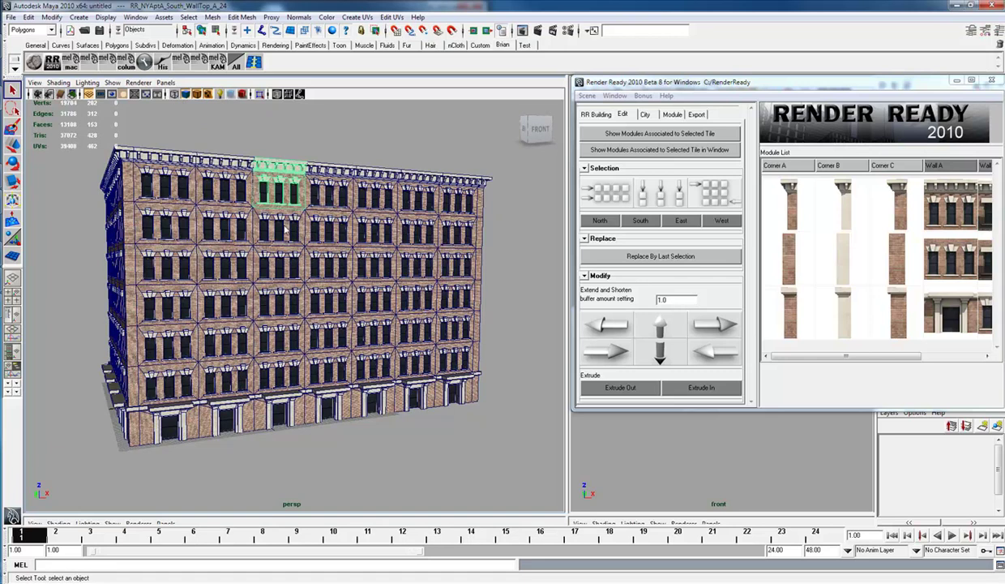
drag(821, 356, 883, 357)
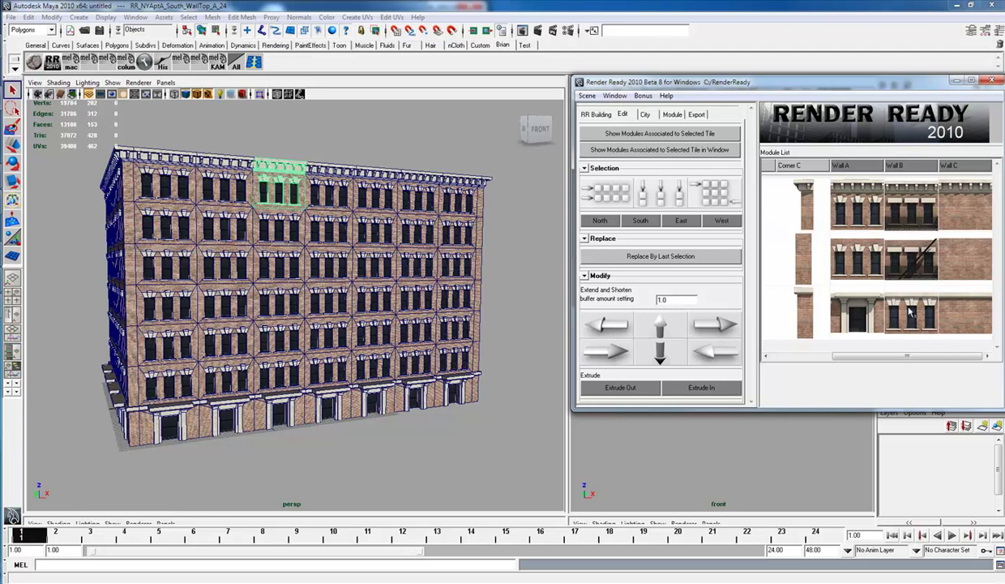
click(648, 194)
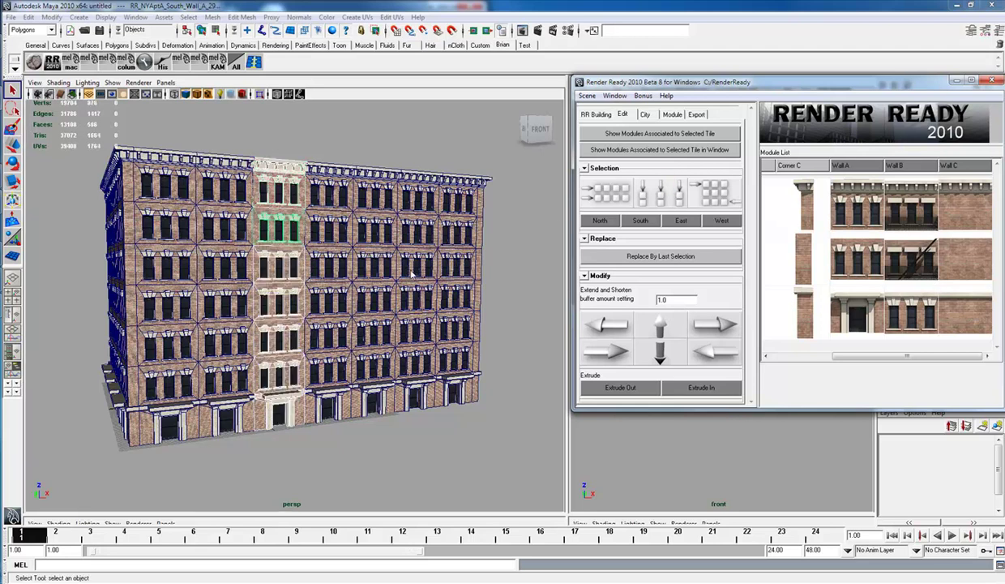
click(371, 201)
click(663, 199)
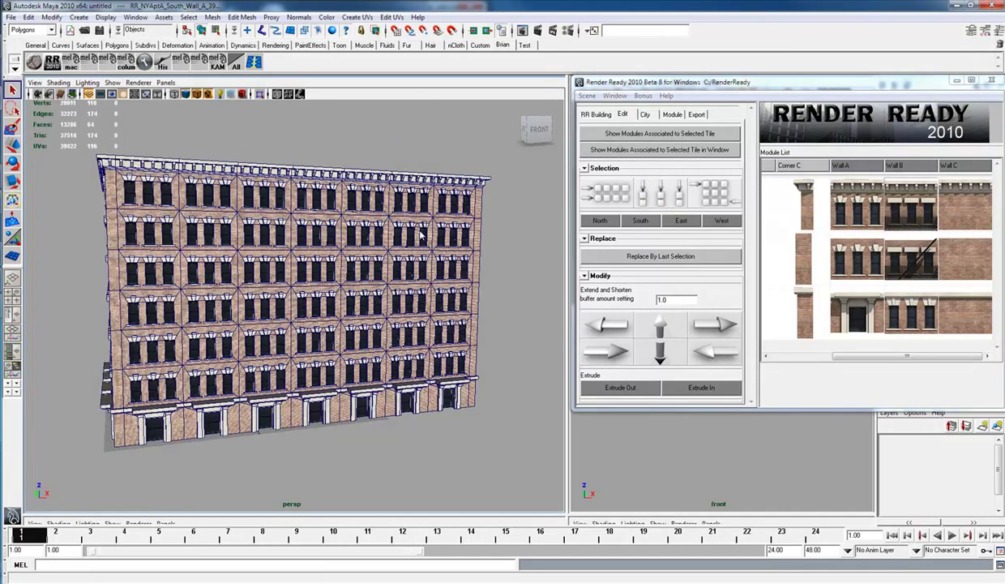
Select all east wall tiles from opposite corners and replace them with the plain brick Wall C modules.
alt+drag(409, 446, 307, 324)
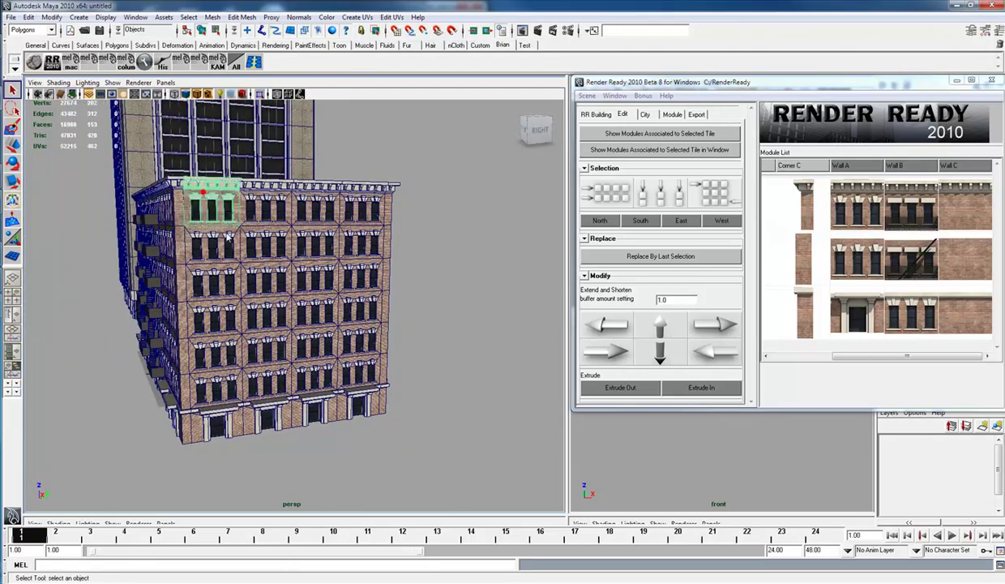
shift+click(369, 405)
click(714, 197)
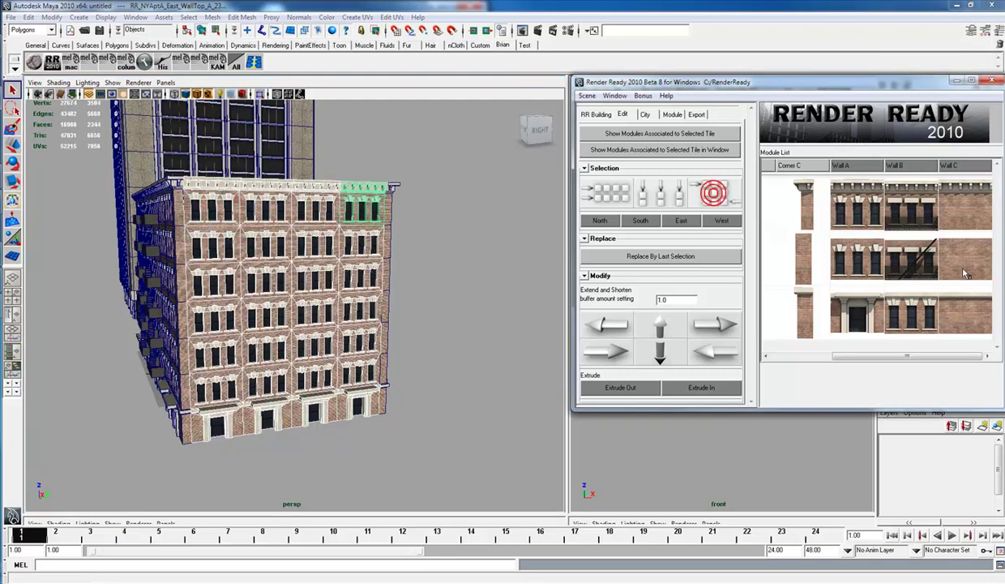
click(963, 265)
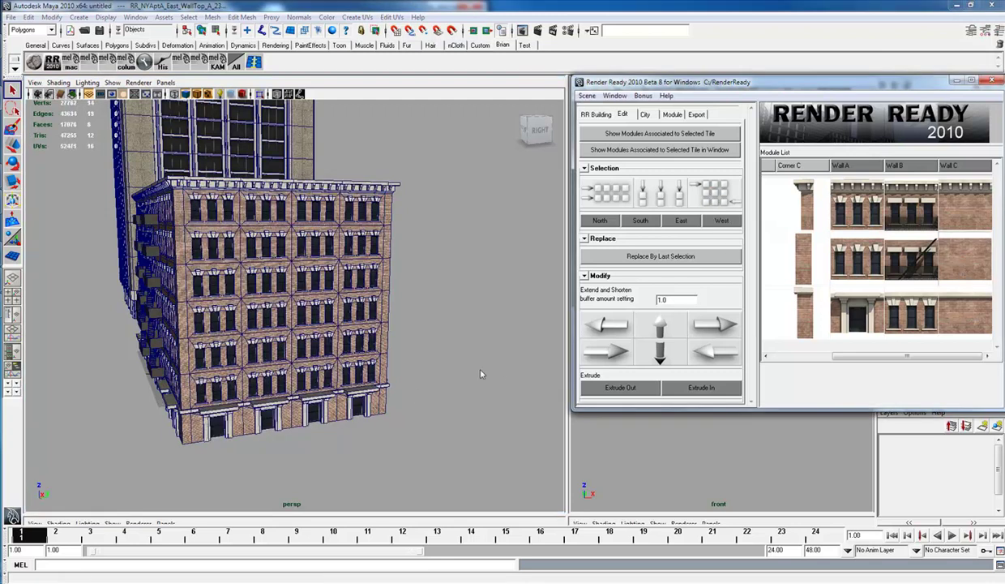
Replace the two middle tile columns of the west wall with the Wall B fire escape modules.
alt+drag(441, 379, 416, 326)
click(207, 168)
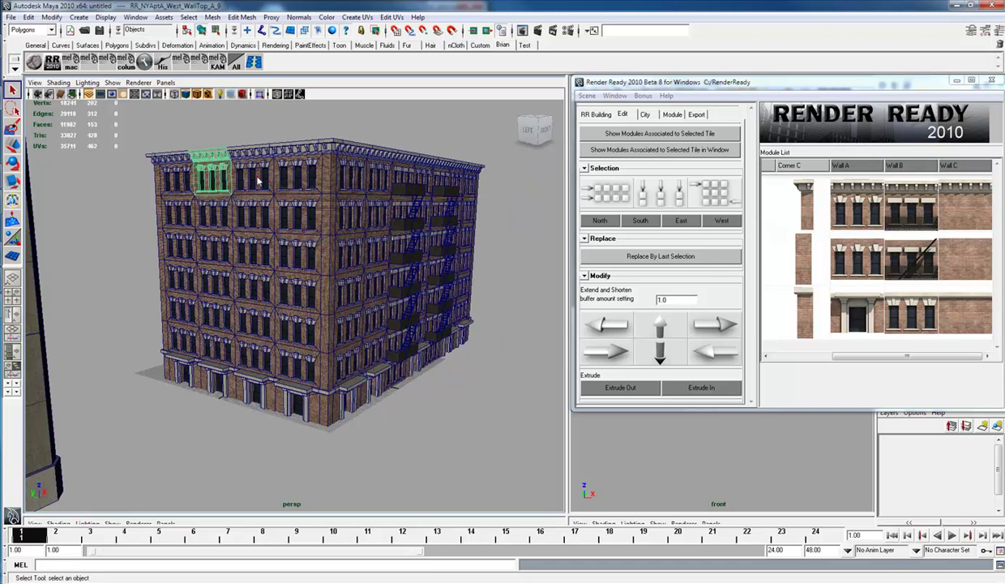
shift+click(247, 163)
click(671, 197)
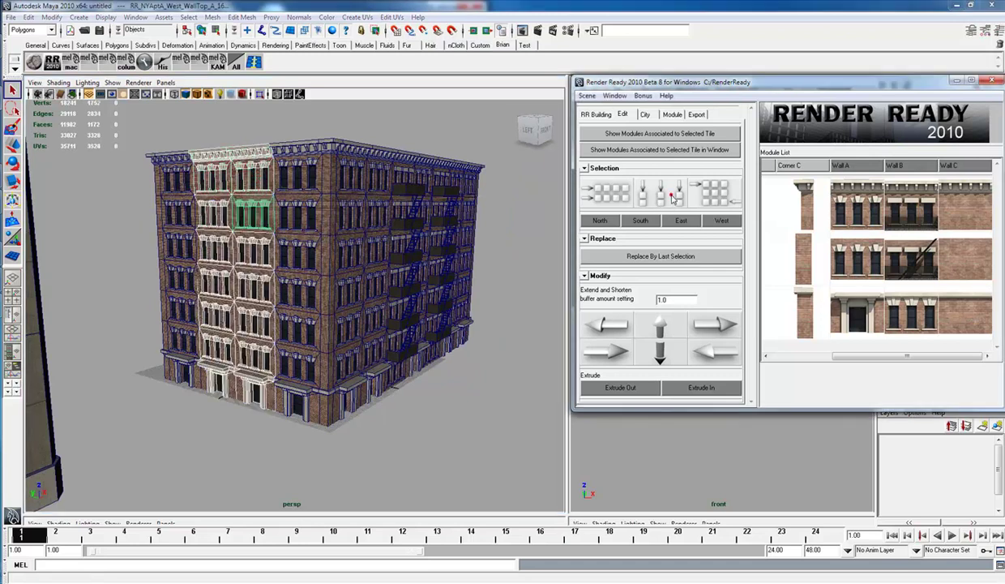
click(909, 216)
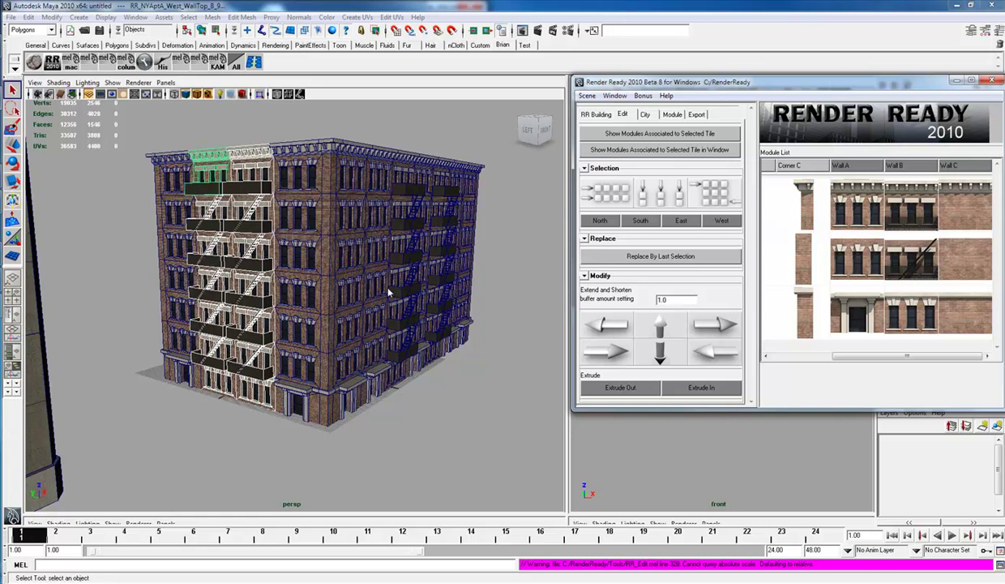
click(453, 370)
alt+drag(450, 368, 366, 191)
click(391, 169)
click(665, 189)
click(488, 350)
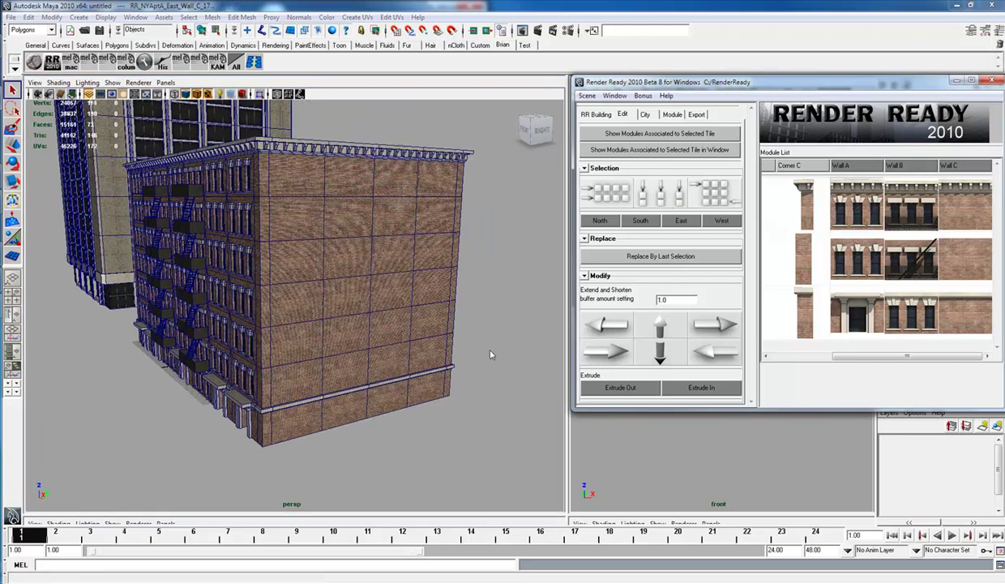
key(z)
click(490, 352)
Extend the apartment building upward by three floors from a south wall tile, and shorten it by two floors.
alt+drag(313, 398, 412, 336)
click(375, 261)
click(658, 327)
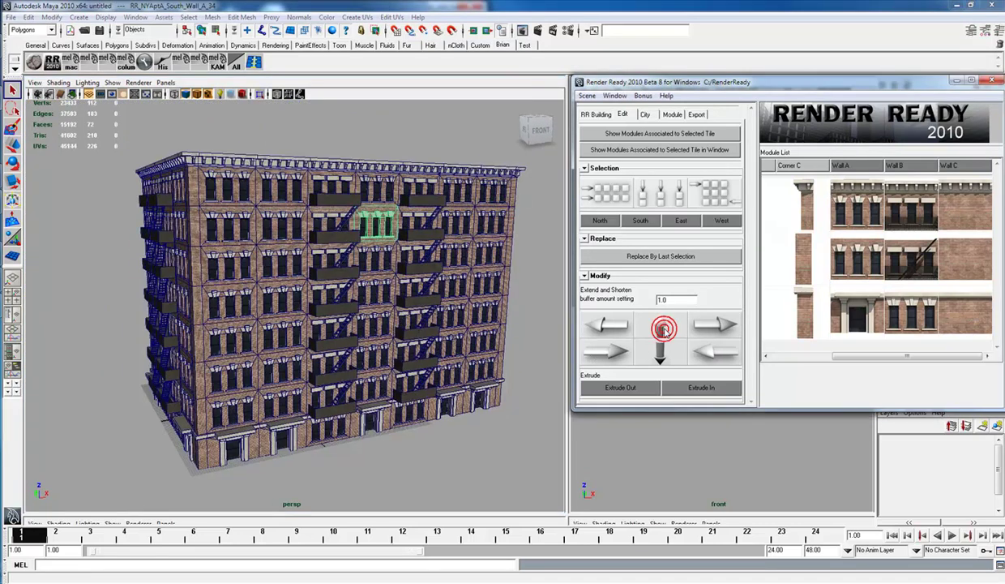
click(658, 326)
click(658, 326)
alt+right_drag(478, 311, 426, 312)
alt+drag(427, 312, 321, 292)
click(667, 359)
click(667, 359)
Replace the two middle tile columns of the apartment's east wall with Wall A modules and extrude them outward by three tiles.
click(662, 202)
alt+drag(345, 355, 415, 339)
click(621, 387)
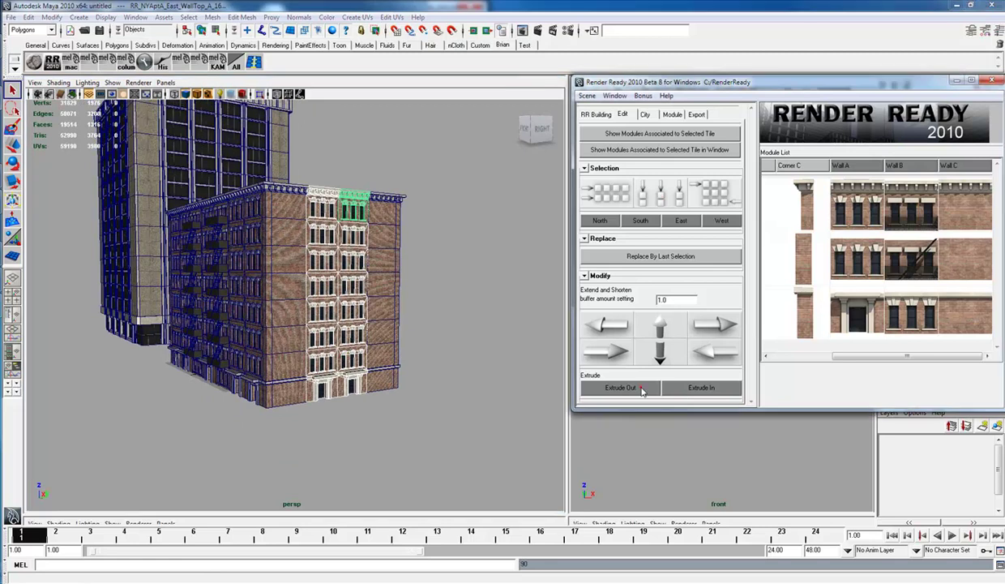
click(620, 386)
click(620, 387)
click(620, 386)
Select the middle tile columns of the apartment's north wall, extrude them inward, and clear the selection.
alt+drag(406, 382, 465, 375)
alt+drag(391, 355, 216, 320)
click(348, 213)
click(660, 197)
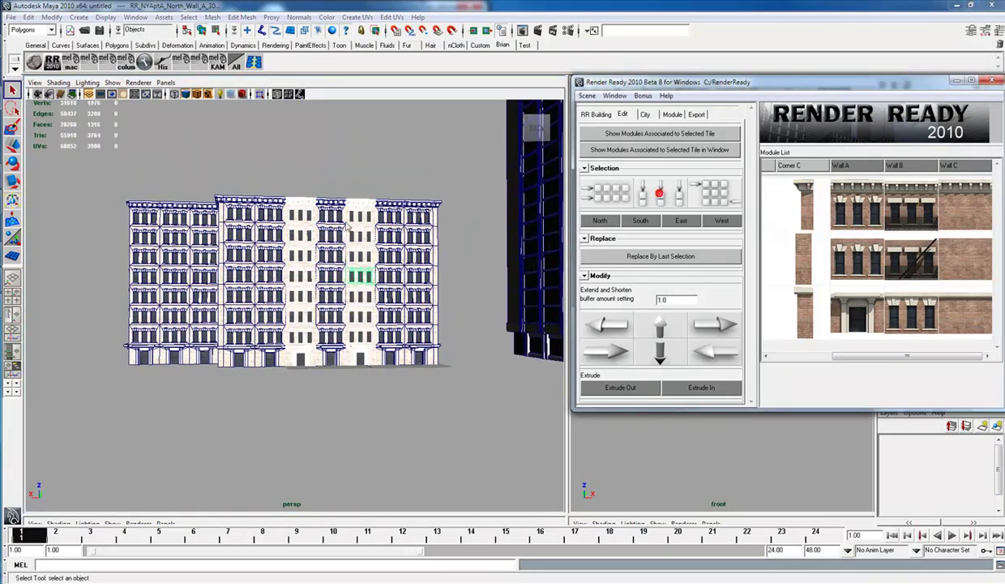
shift+click(331, 212)
click(642, 197)
alt+drag(272, 283, 359, 318)
click(700, 389)
click(366, 375)
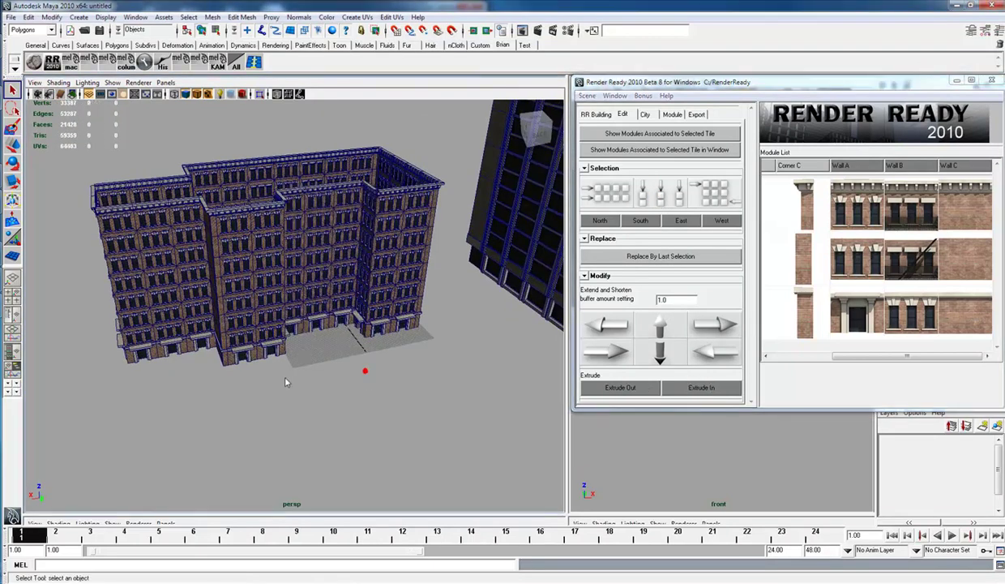
Select the whole NYAptA building group and move it away from the origin to stand in front of the office tower.
alt+drag(287, 365, 316, 374)
alt+right_drag(316, 375, 232, 331)
alt+middle_drag(232, 331, 369, 328)
alt+drag(370, 328, 406, 272)
key(Up)
key(w)
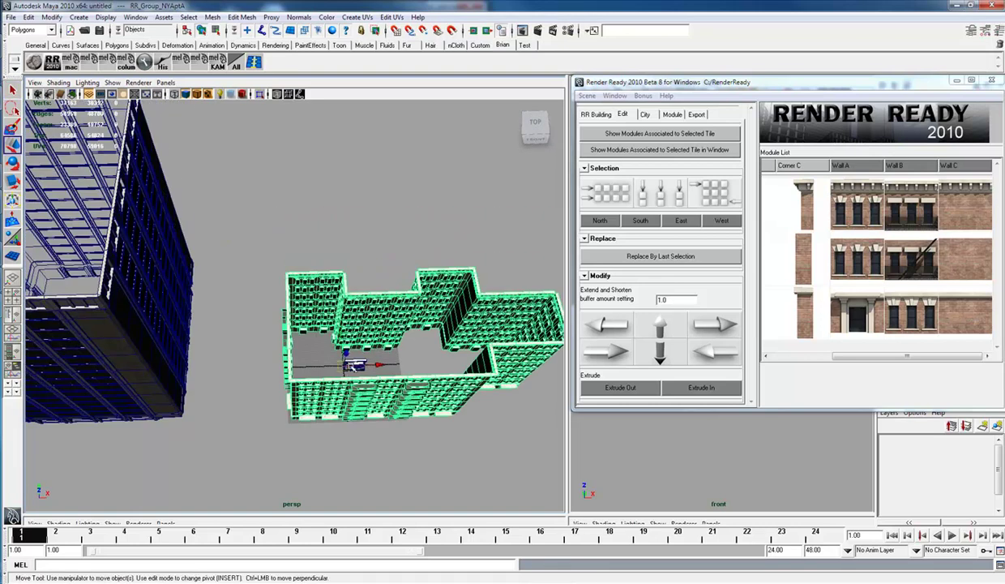
drag(347, 365, 18, 485)
Select all the leftover NYAptA master modules at the origin and delete them.
alt+middle_drag(254, 409, 386, 349)
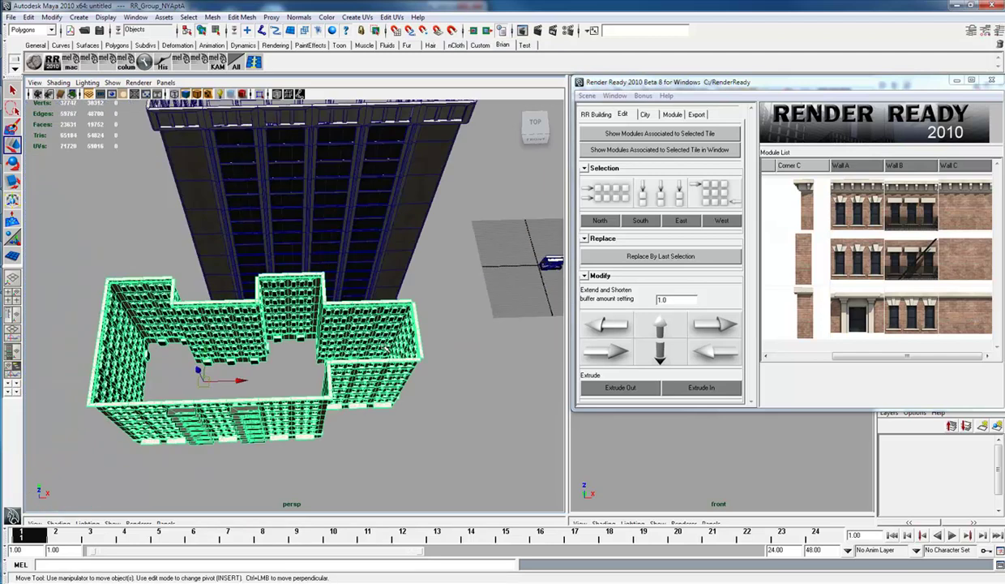
alt+drag(386, 348, 459, 264)
alt+middle_drag(478, 267, 363, 293)
drag(363, 292, 442, 243)
key(f)
click(368, 381)
click(356, 342)
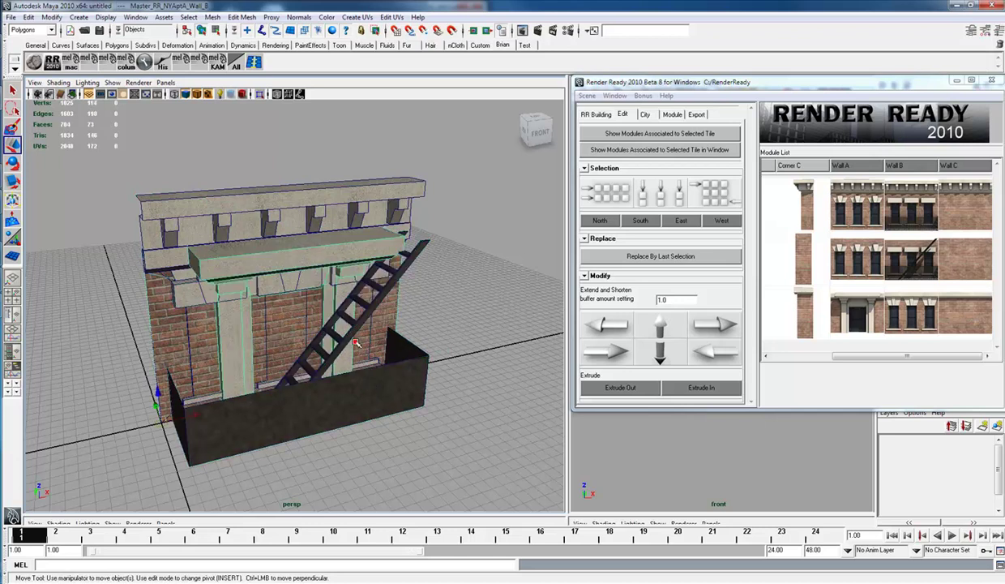
scroll(359, 330, down, 10)
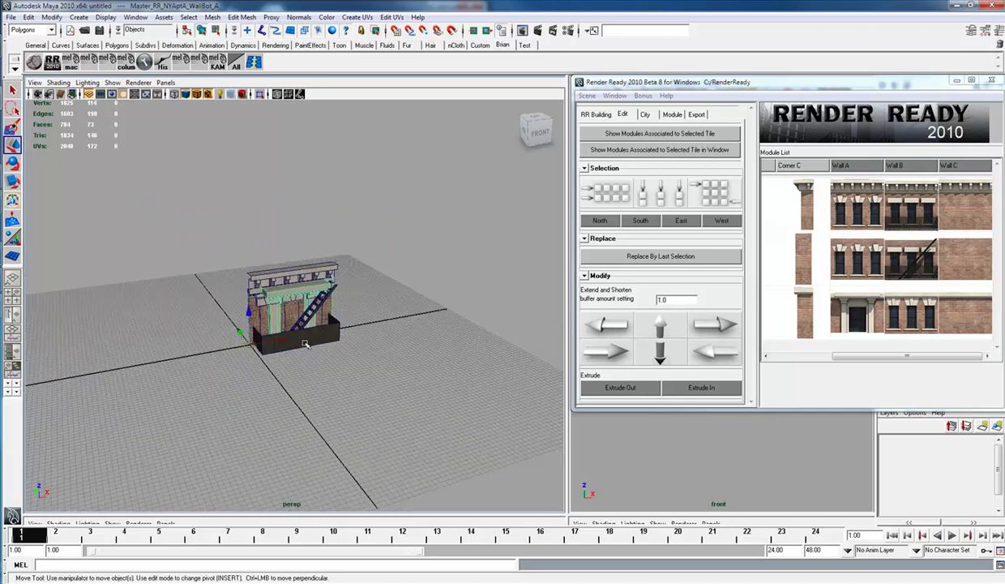
alt+drag(405, 333, 316, 318)
alt+middle_drag(207, 319, 355, 414)
scroll(356, 411, down, 2)
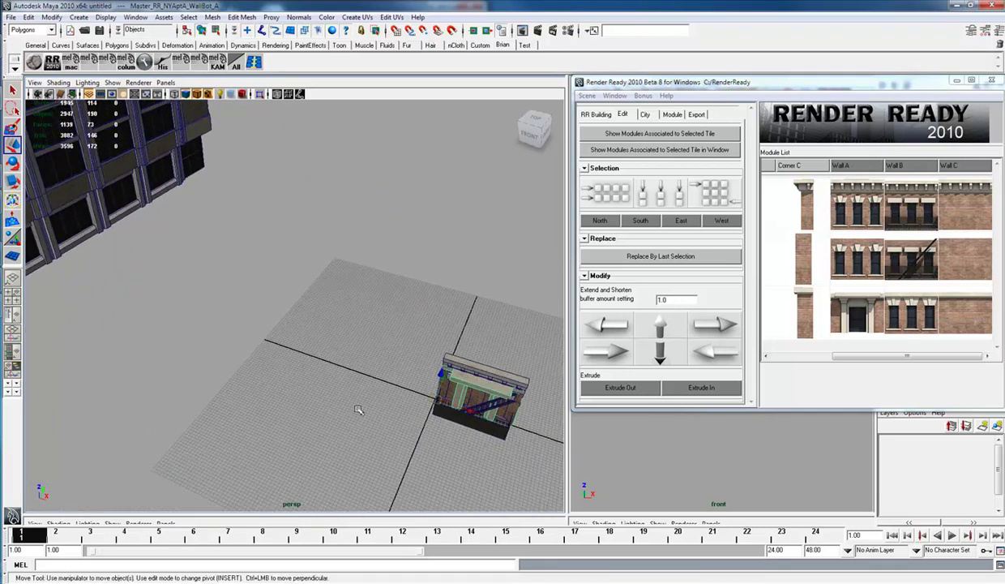
alt+drag(359, 408, 414, 375)
scroll(415, 377, down, 4)
alt+middle_drag(275, 355, 379, 353)
mouse_move(379, 352)
alt+mouse_down()
mouse_move(319, 356)
mouse_move(447, 395)
mouse_move(283, 345)
mouse_move(383, 367)
alt+mouse_up()
alt+drag(237, 304, 259, 354)
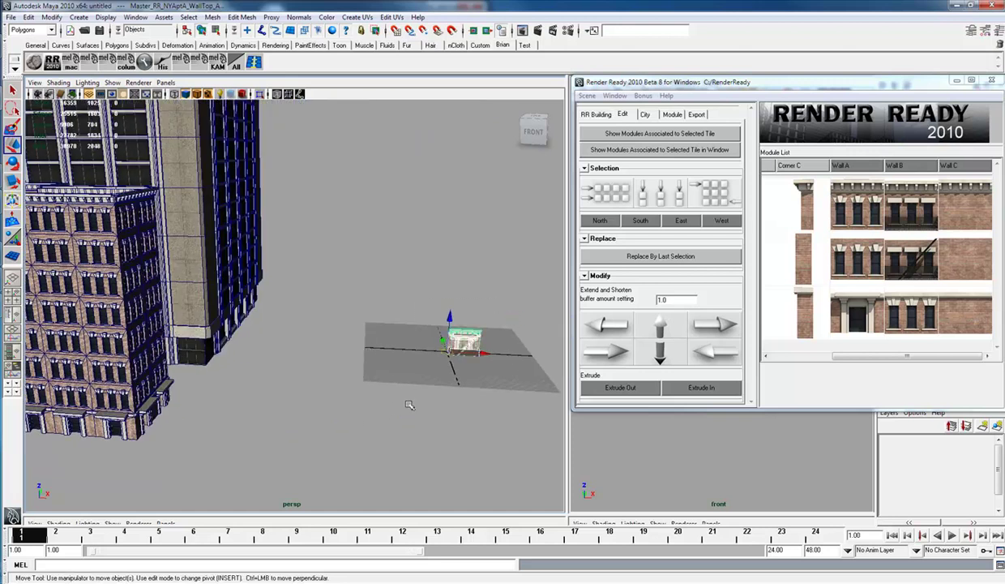
key(Delete)
Choose the MuseumA design from the Museum building style and build it at the origin.
alt+middle_drag(446, 329, 357, 354)
alt+drag(358, 354, 388, 358)
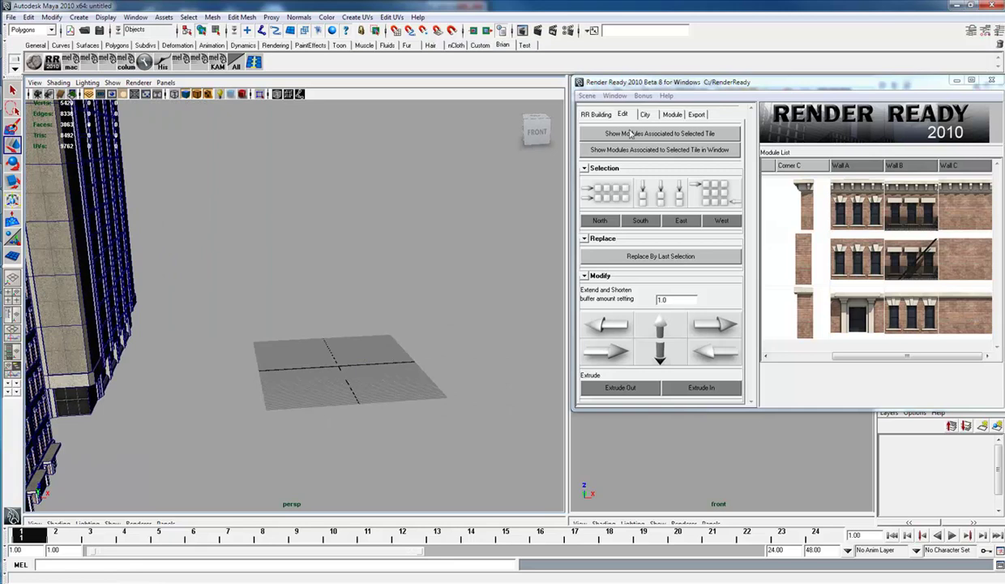
click(596, 114)
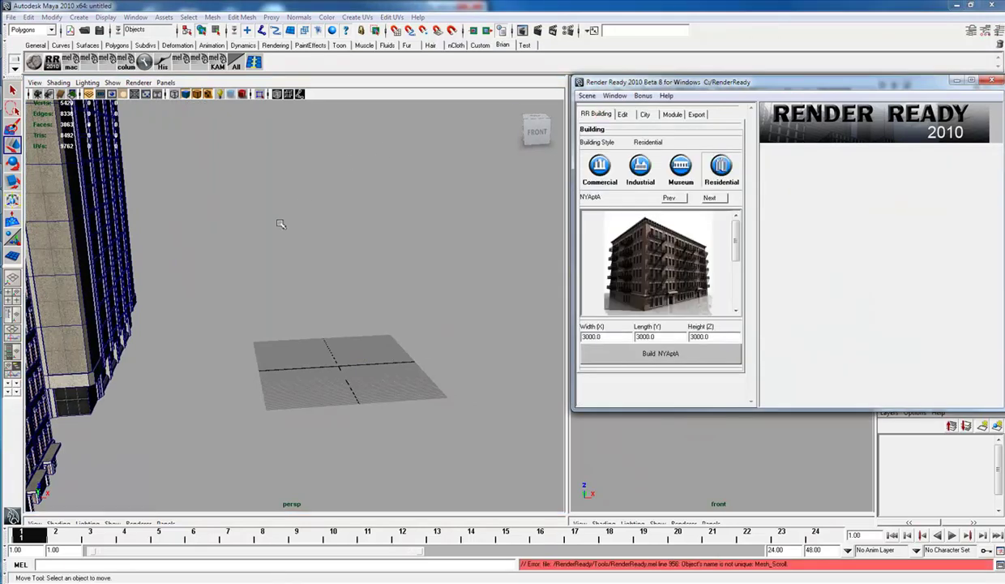
click(673, 179)
alt+drag(294, 328, 231, 330)
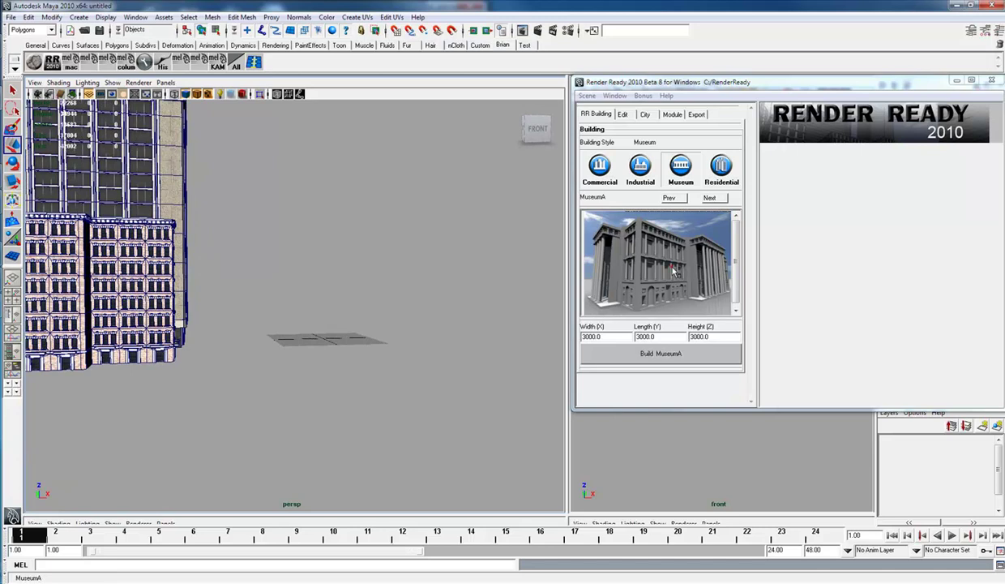
click(673, 272)
alt+drag(346, 332, 430, 363)
click(661, 354)
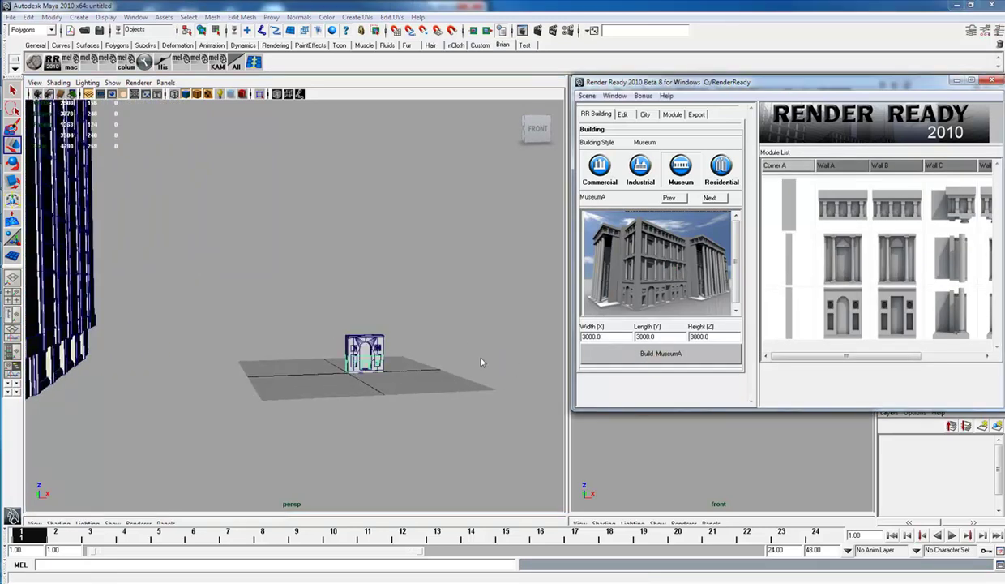
Extend the museum building eastward by five tile columns from a selected south wall tile.
alt+drag(392, 335, 404, 347)
alt+middle_drag(404, 346, 349, 327)
scroll(349, 328, up, 2)
mouse_move(355, 330)
alt+mouse_down()
mouse_move(329, 318)
mouse_move(342, 327)
alt+mouse_up()
click(361, 292)
alt+drag(361, 291, 369, 305)
click(622, 114)
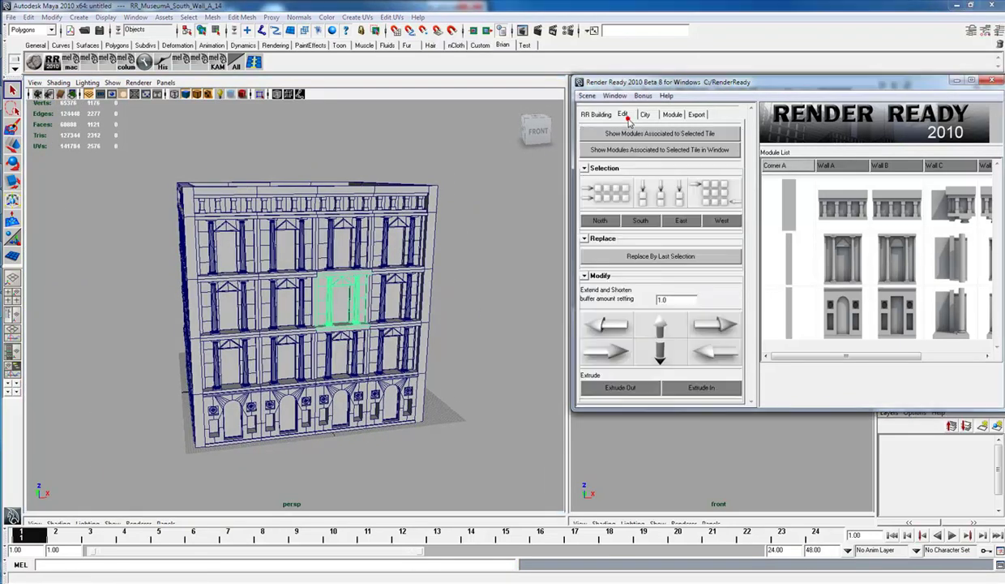
click(721, 325)
click(722, 325)
click(723, 325)
click(724, 325)
click(724, 326)
Show the modules associated with a top tile of the museum's south wall in a separate window, and reposition and widen that window.
alt+middle_drag(438, 298, 392, 294)
alt+drag(392, 293, 385, 300)
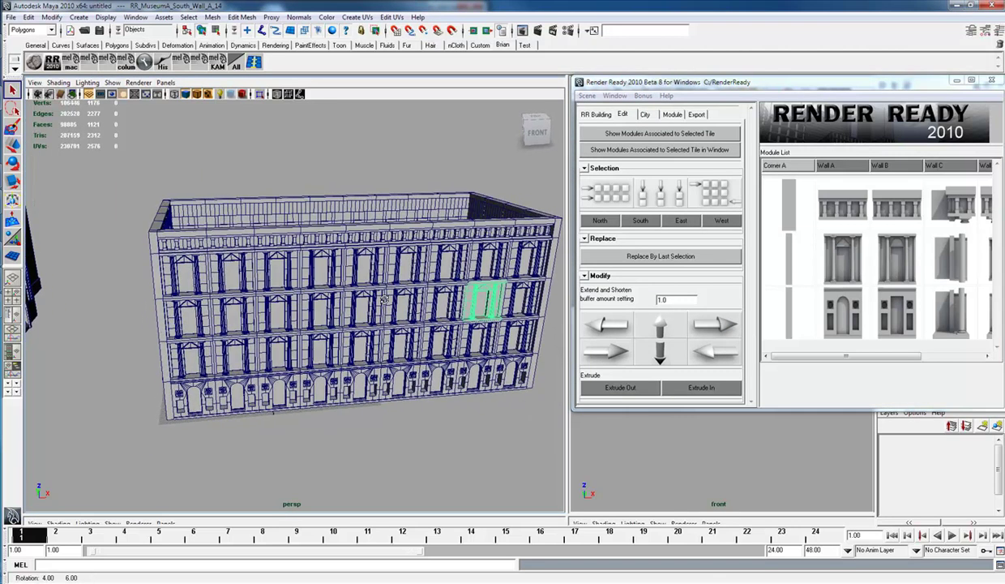
click(320, 271)
click(319, 238)
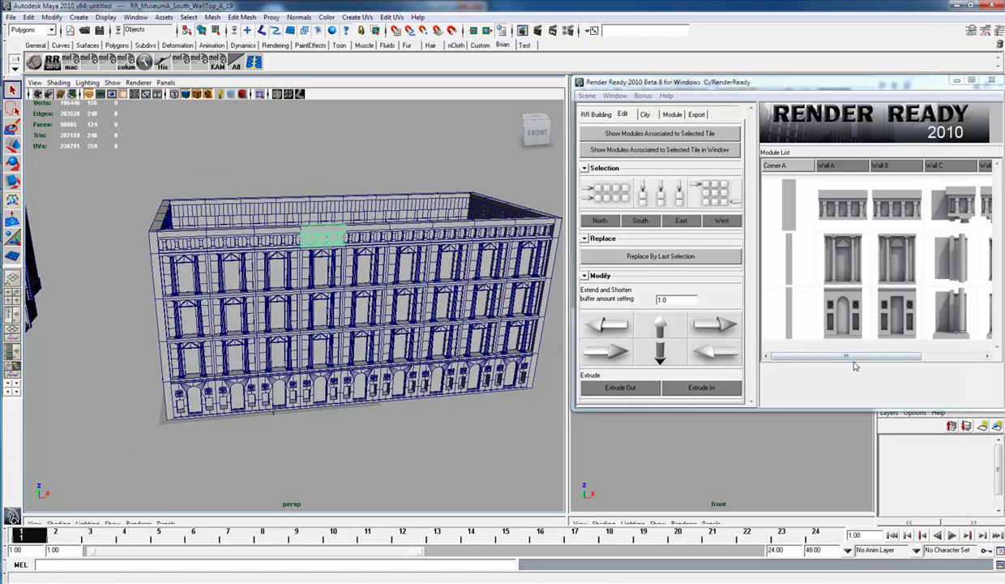
click(683, 153)
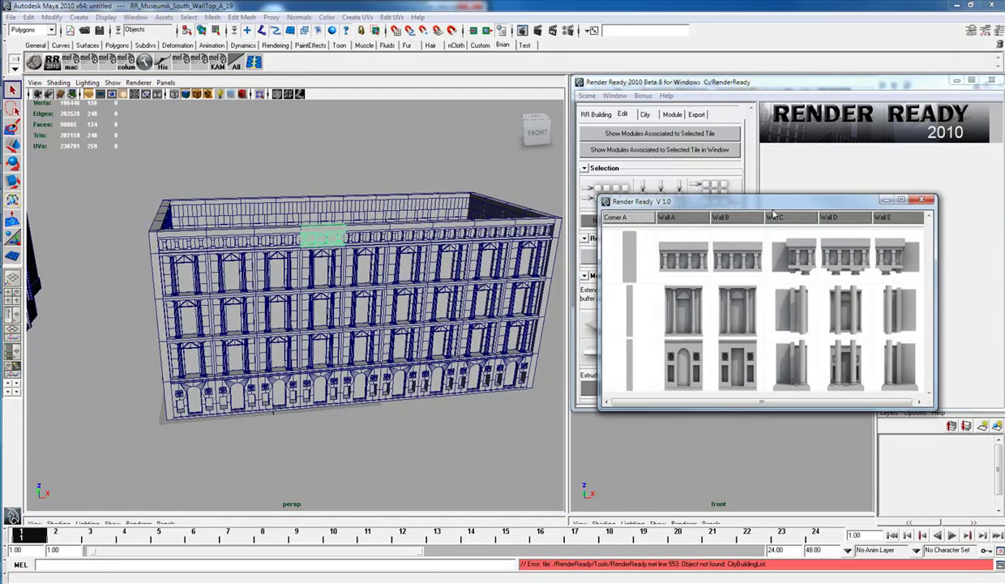
drag(750, 203, 741, 327)
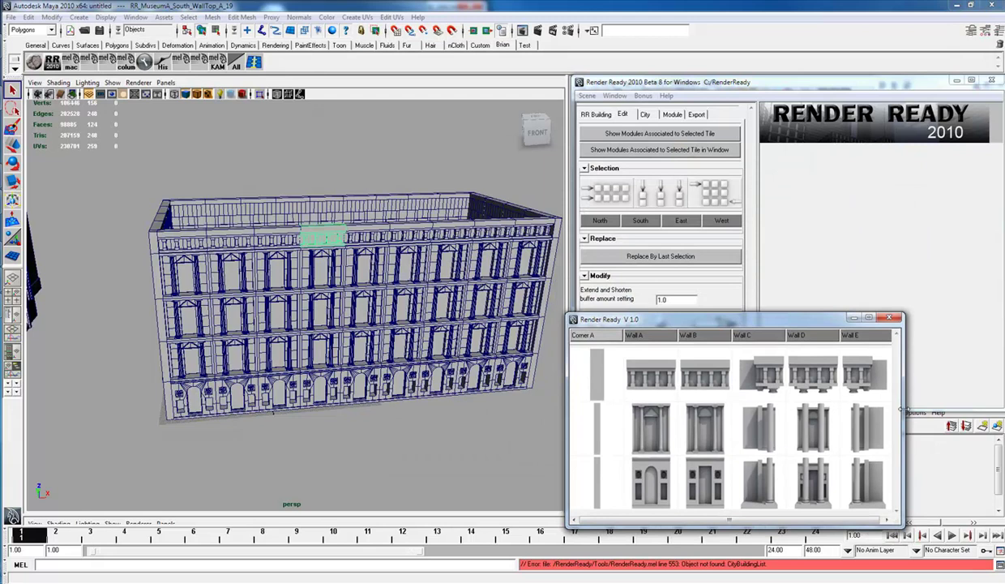
mouse_move(902, 409)
mouse_down()
mouse_move(920, 406)
mouse_move(897, 404)
mouse_move(912, 400)
mouse_up()
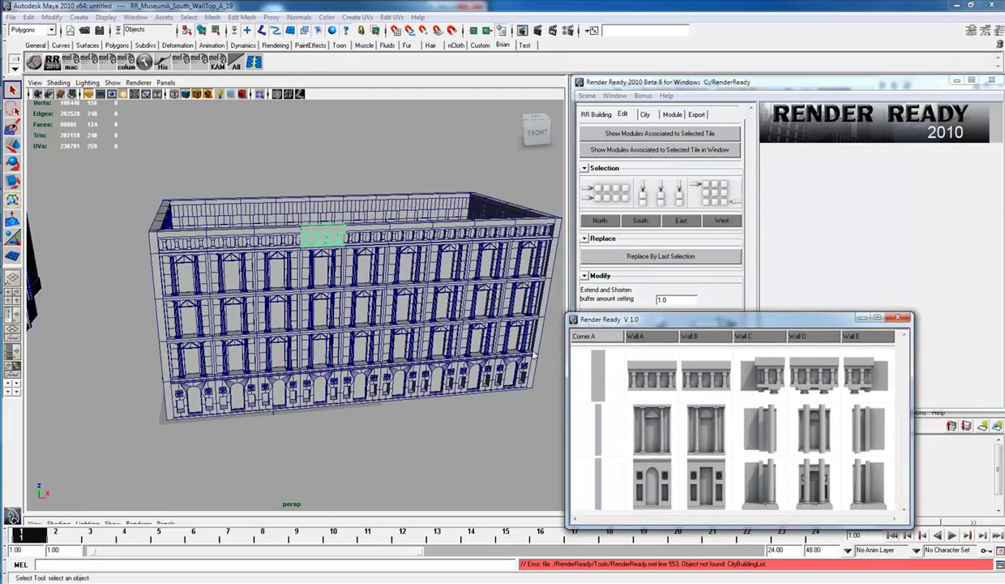
Try to replace the fourth tile column of the museum's south wall with the Wall D modules, and undo the replacement.
click(323, 245)
click(654, 192)
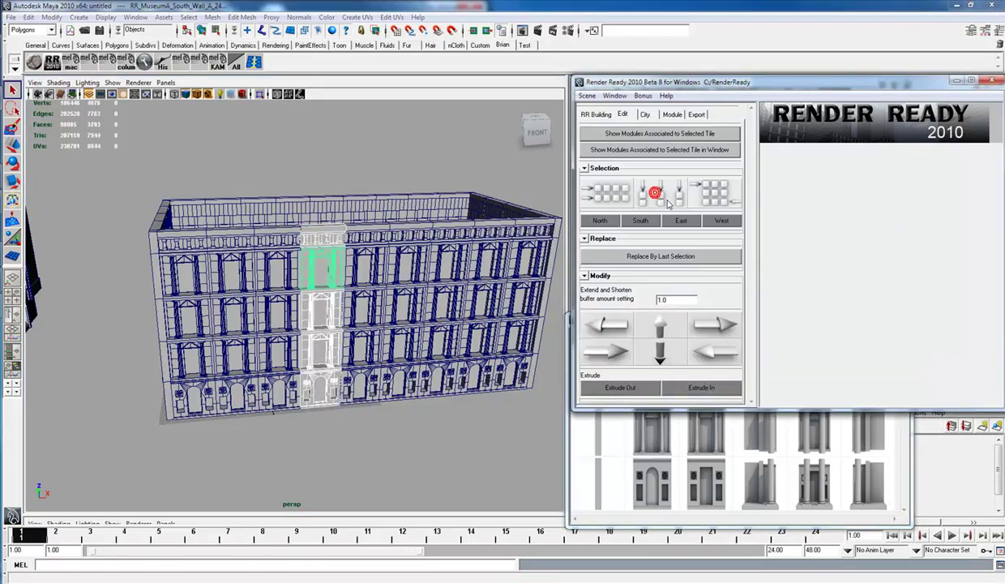
click(789, 451)
drag(805, 85, 803, 6)
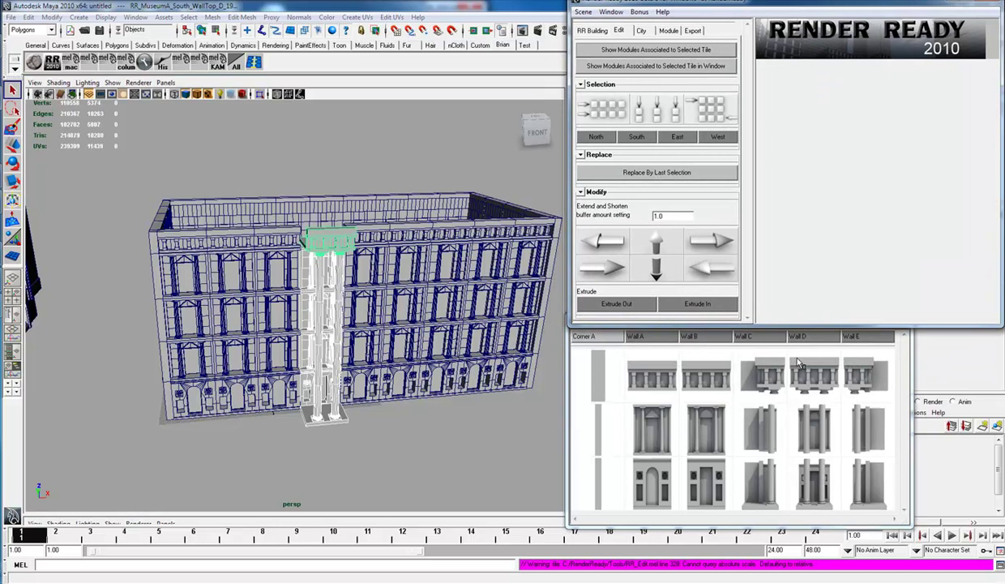
click(797, 358)
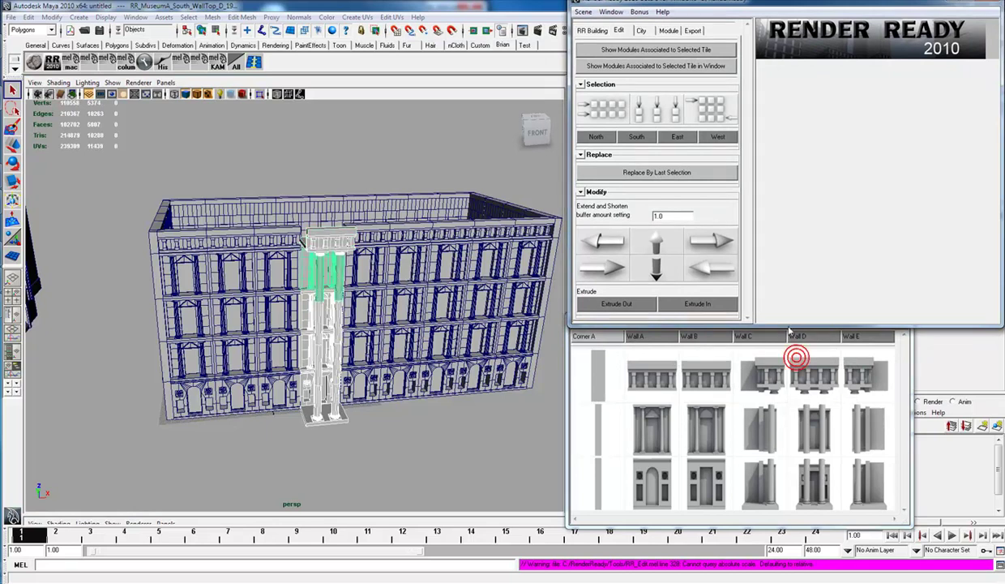
click(587, 402)
key(z)
key(z)
key(z)
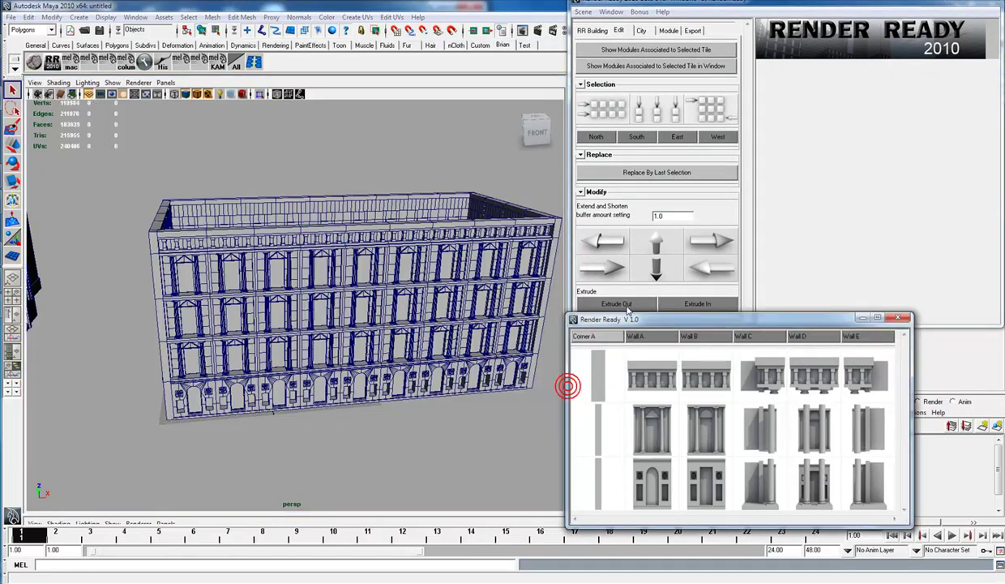
Arrange the two plug-in windows without overlap and replace the fourth tile column of the museum's south wall with the Wall C modules.
drag(634, 319, 637, 341)
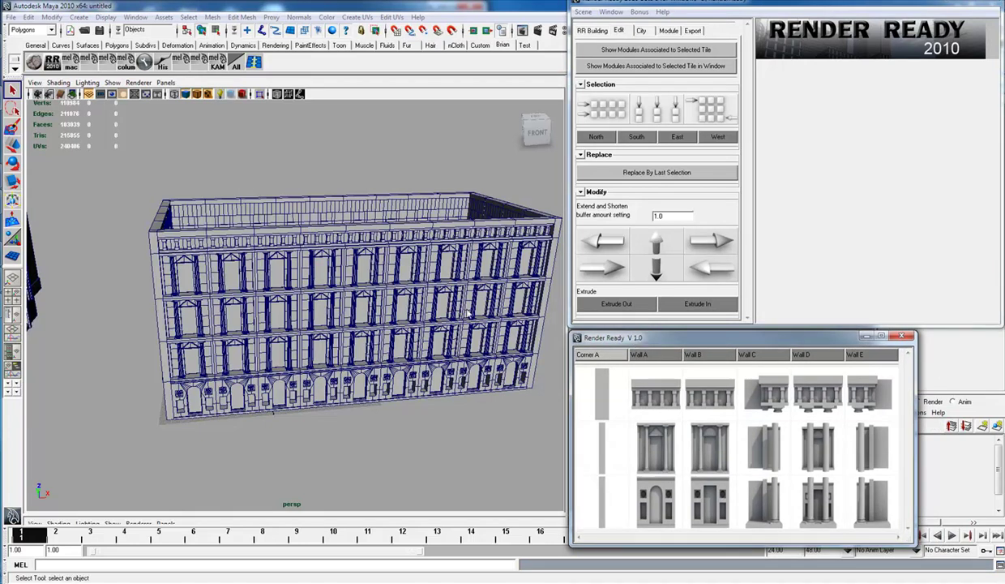
drag(691, 4, 690, 2)
click(288, 261)
alt+drag(287, 261, 316, 318)
click(321, 301)
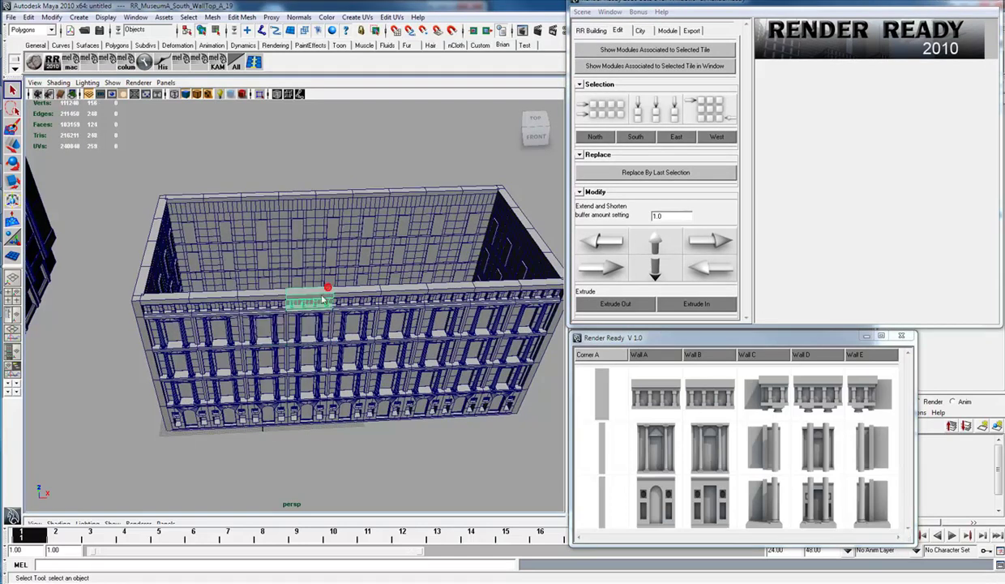
click(660, 103)
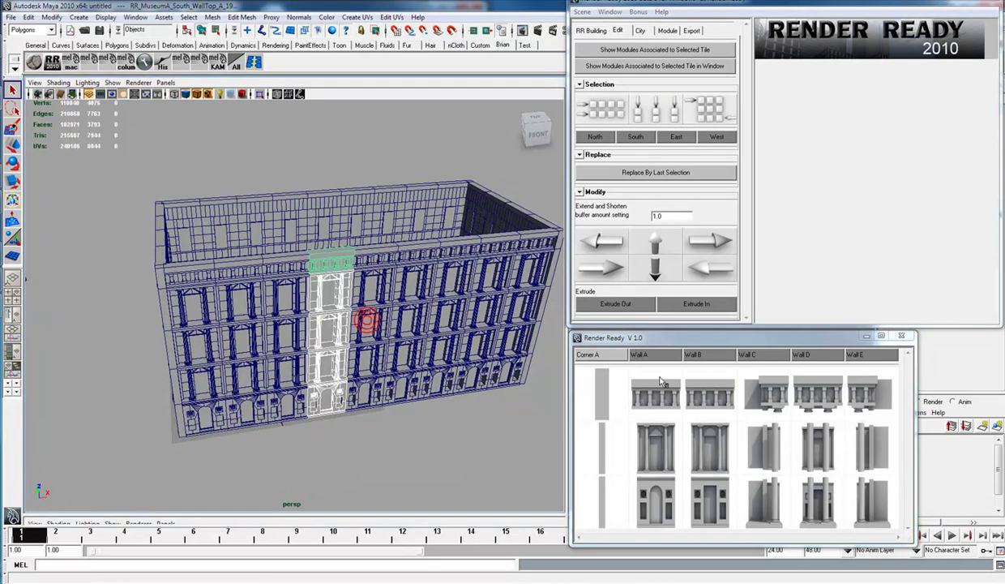
click(780, 395)
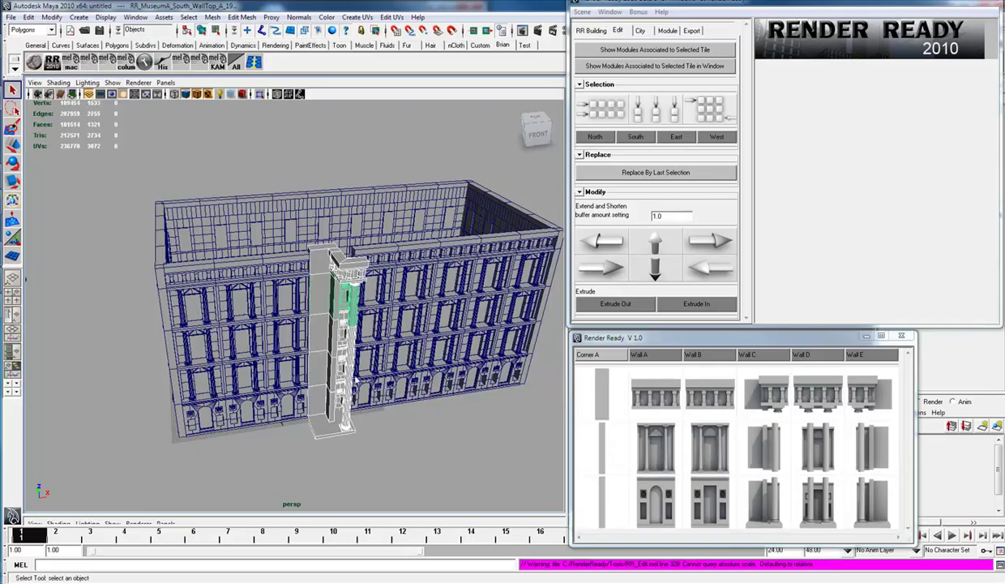
Replace the fifth and sixth tile columns of the museum's south wall with the Wall D column modules.
alt+drag(371, 315, 317, 268)
click(290, 224)
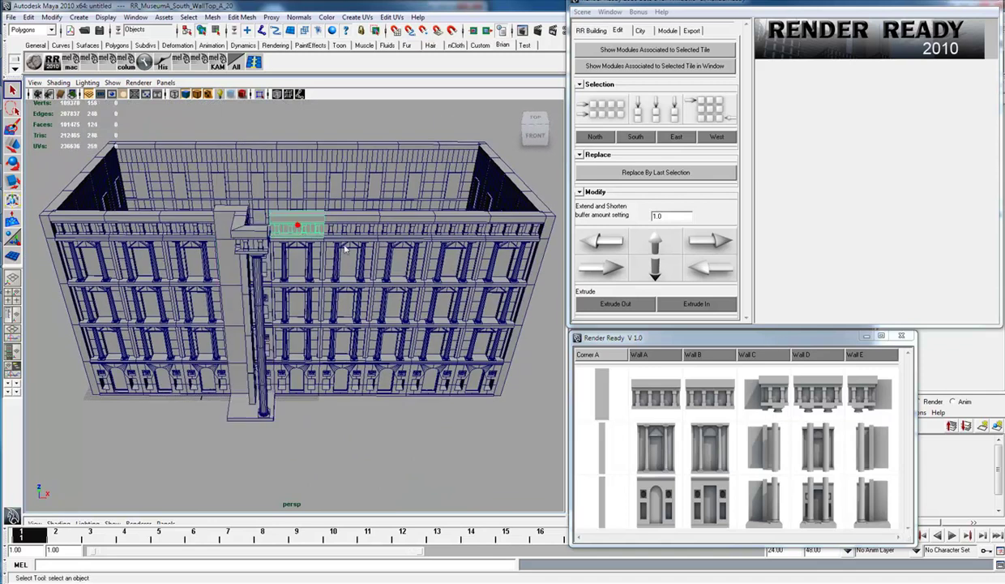
shift+click(353, 233)
click(655, 111)
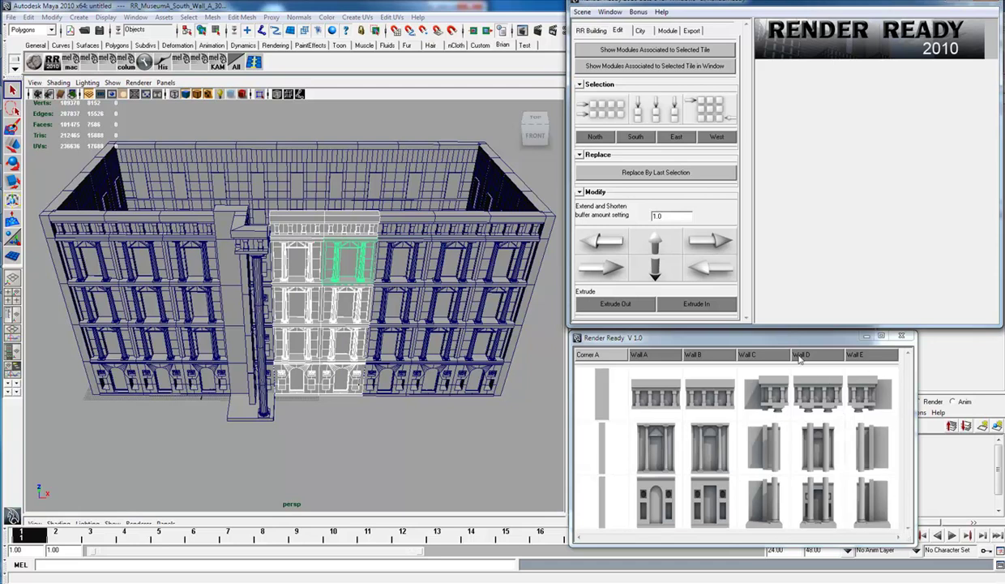
click(795, 378)
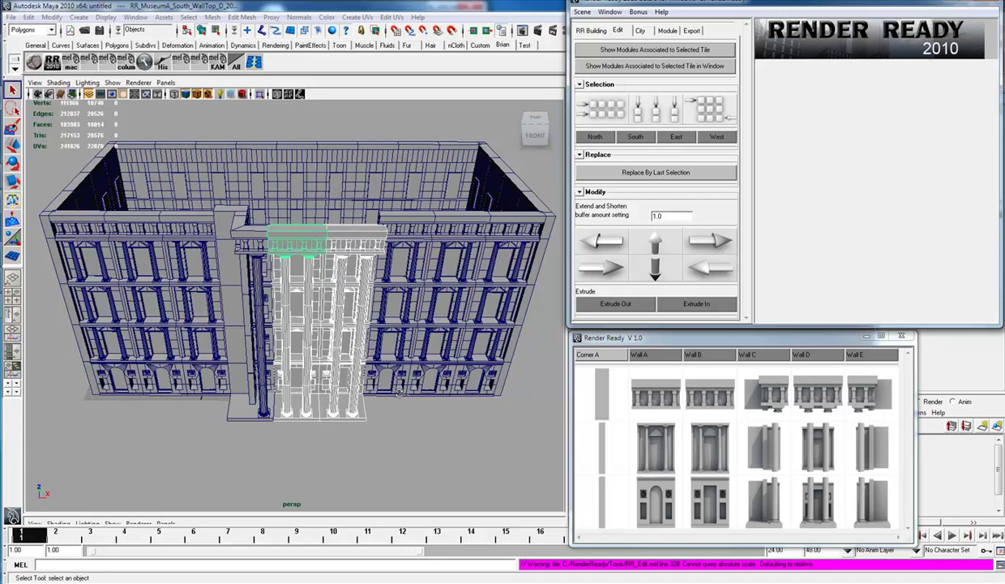
Replace the seventh tile column of the museum's south wall with the Wall E modules.
alt+drag(400, 393, 368, 276)
click(374, 249)
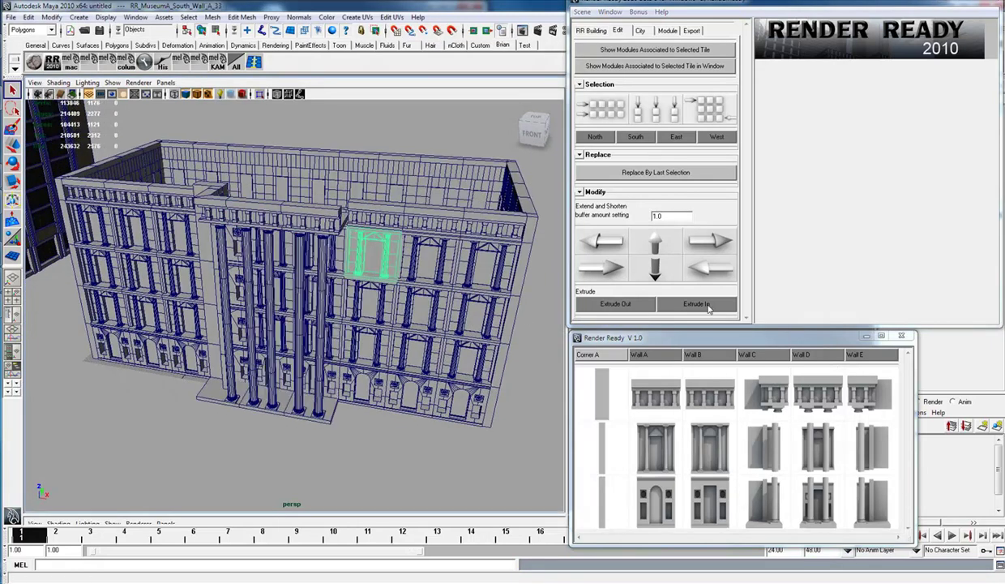
click(654, 109)
click(851, 381)
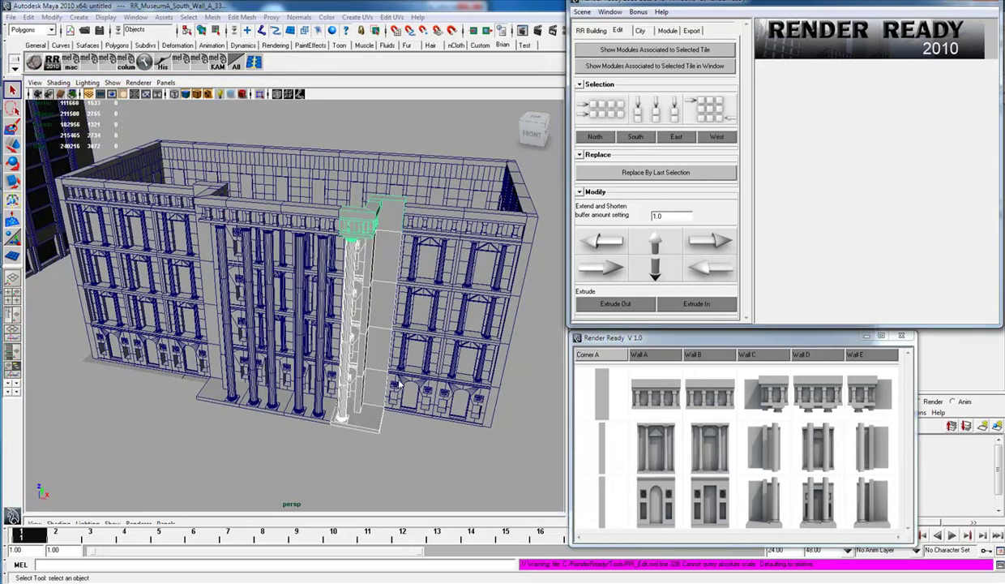
Extend the museum upward by several floors and shorten it back down, working from a Wall D tile of the south wall.
alt+drag(332, 420, 380, 315)
click(278, 235)
alt+drag(279, 235, 422, 318)
click(421, 318)
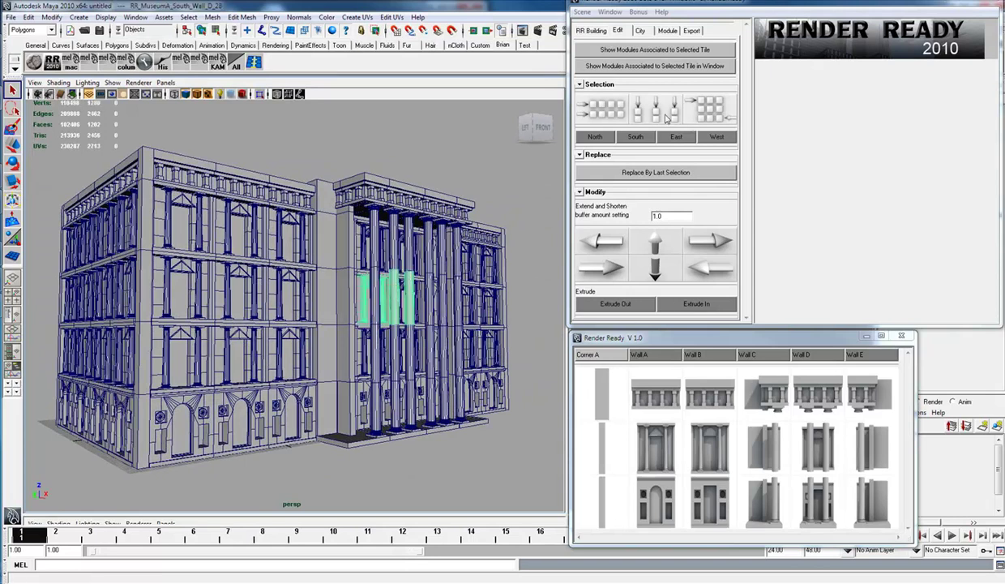
click(655, 241)
click(655, 240)
click(655, 240)
click(655, 268)
click(656, 270)
alt+drag(383, 405, 375, 379)
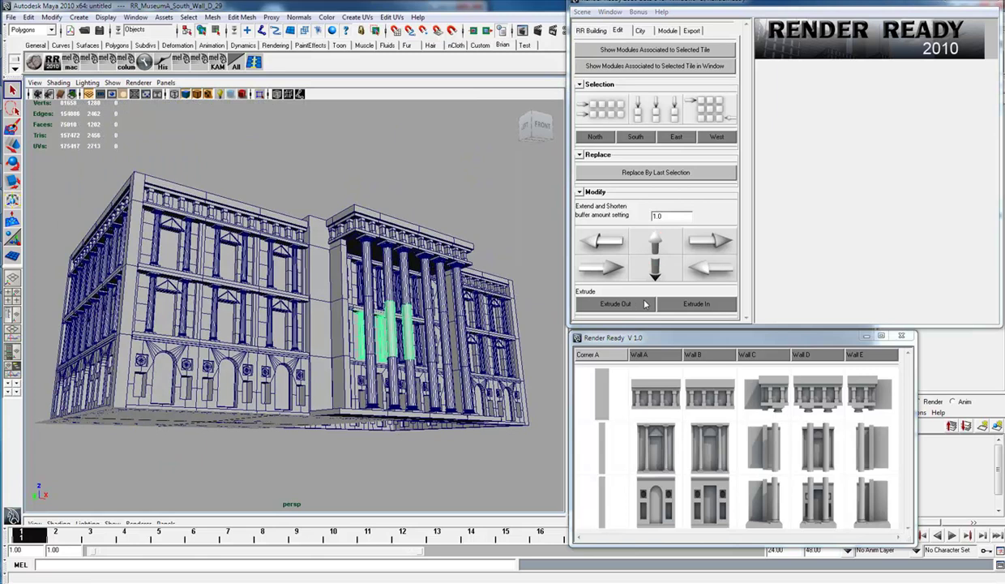
click(657, 268)
Extend the museum upward from a Wall E tile until it has four wall storeys above the ground floor.
click(325, 216)
alt+drag(326, 216, 247, 231)
click(414, 332)
click(655, 245)
click(655, 245)
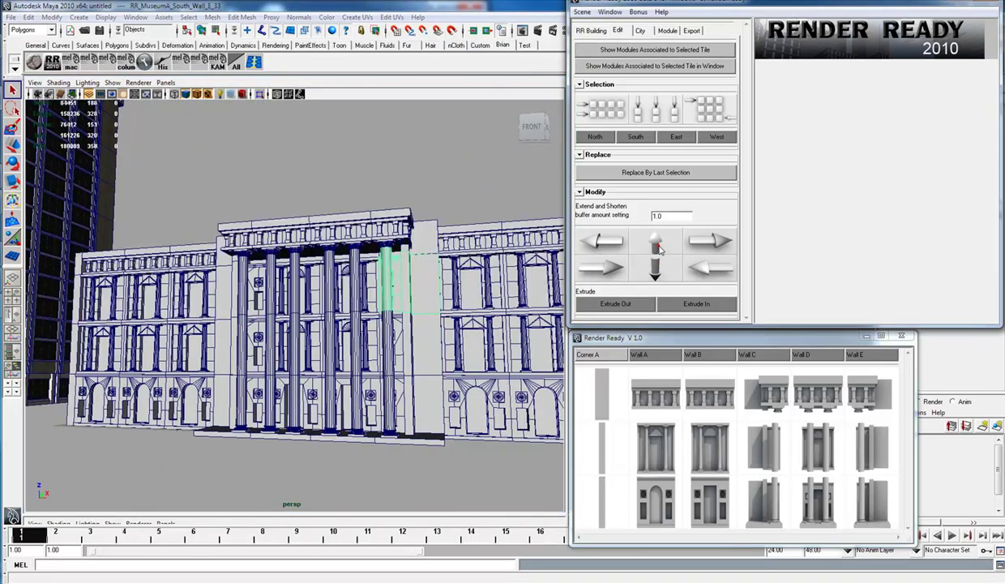
click(656, 246)
alt+drag(415, 294, 409, 333)
Replace the second tile column of the south wall's left wing with the Wall B modules.
click(263, 157)
click(625, 107)
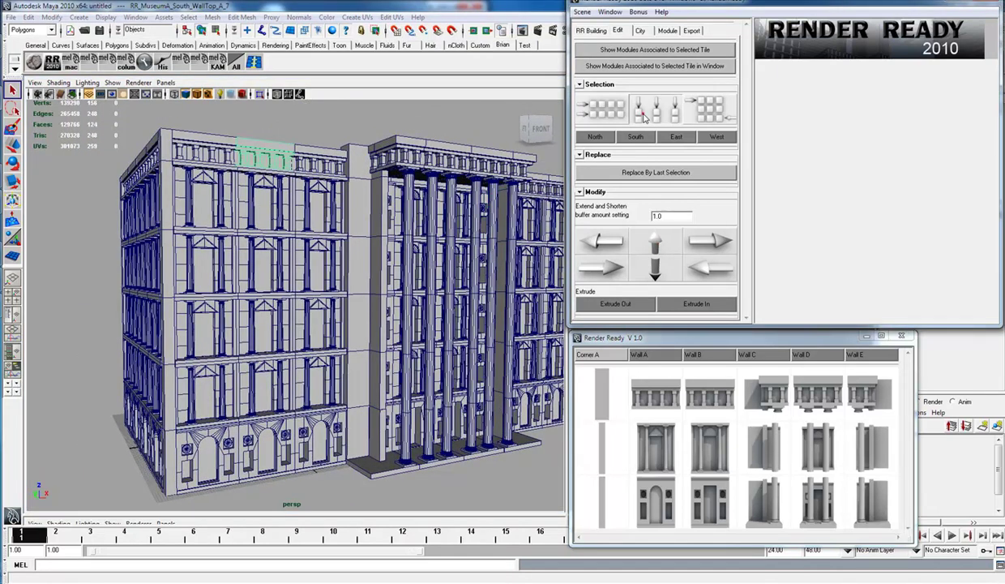
click(645, 116)
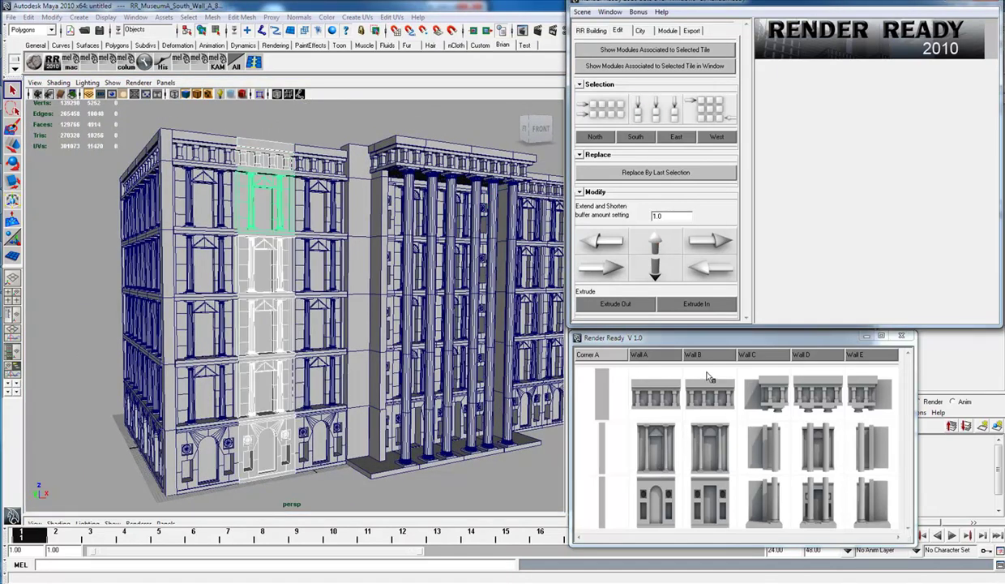
click(709, 448)
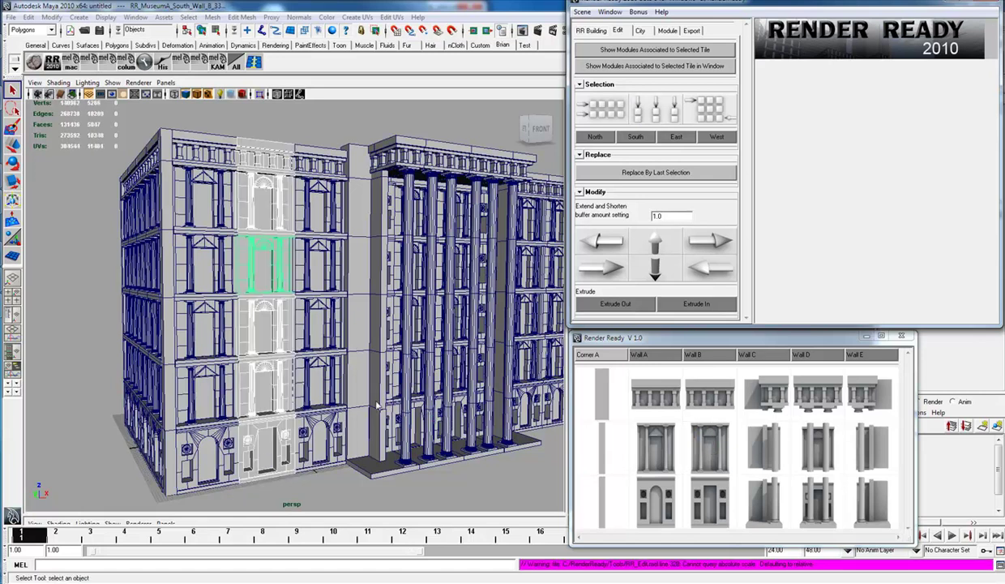
Examine the museum's south facade and its replaced tile column from several angles.
alt+drag(362, 393, 341, 393)
click(273, 297)
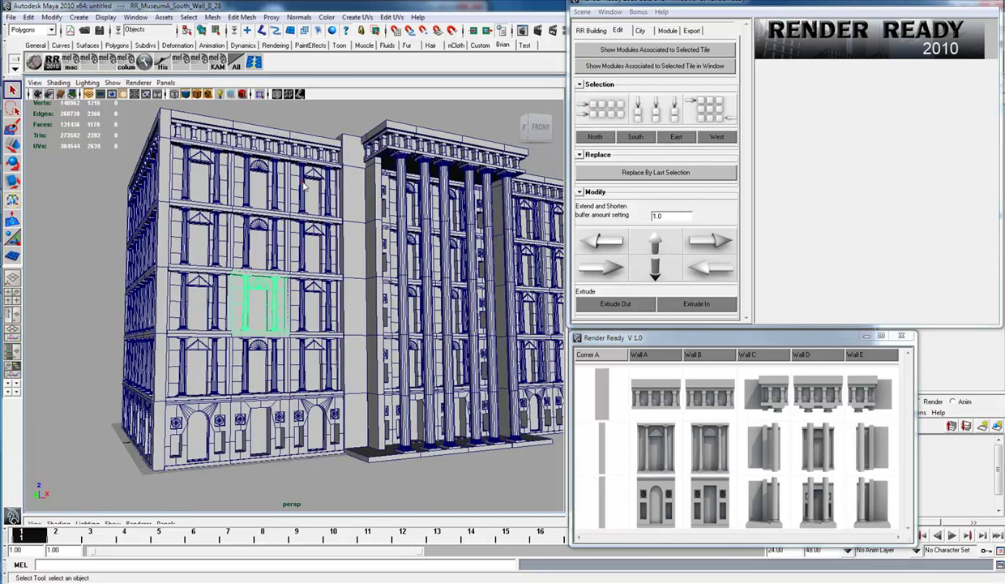
click(302, 183)
click(186, 184)
alt+drag(495, 292, 446, 293)
alt+drag(359, 319, 376, 328)
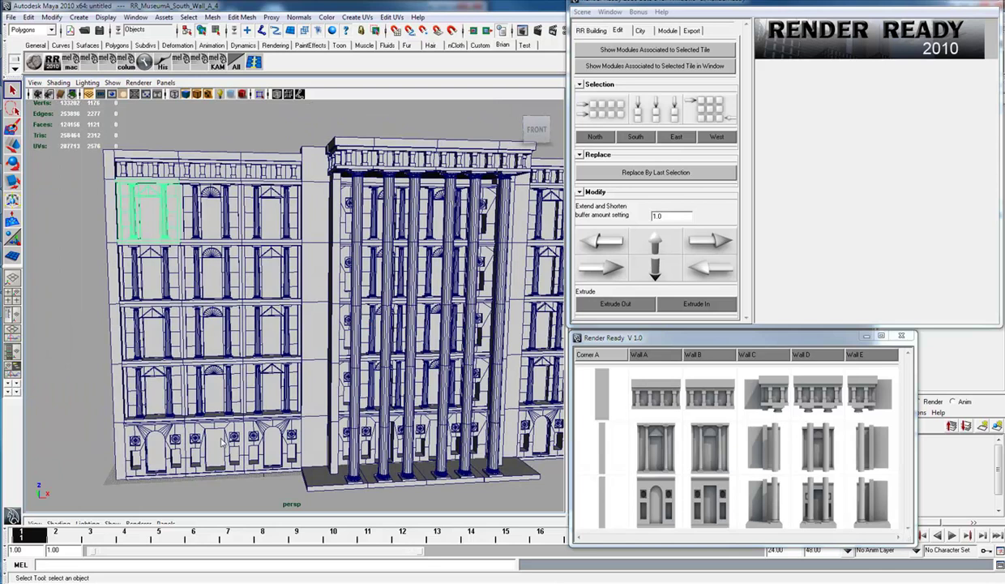
alt+drag(422, 355, 323, 356)
alt+right_drag(322, 356, 284, 349)
alt+drag(284, 341, 369, 340)
alt+middle_drag(369, 323, 413, 336)
alt+drag(413, 335, 397, 343)
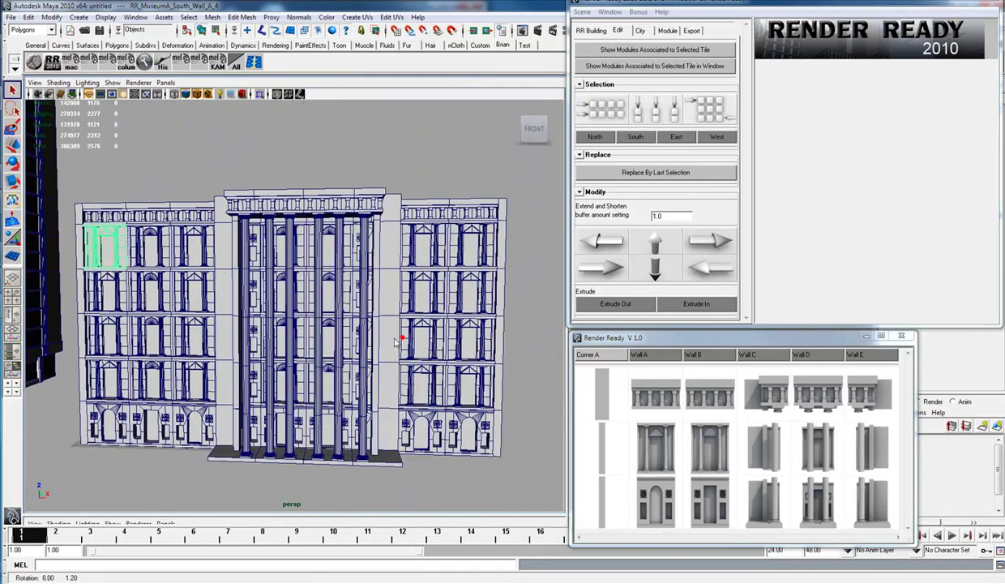
Extend the south wall's right wing by one tile column and replace the wing's middle column with the Wall B modules.
click(467, 252)
click(703, 237)
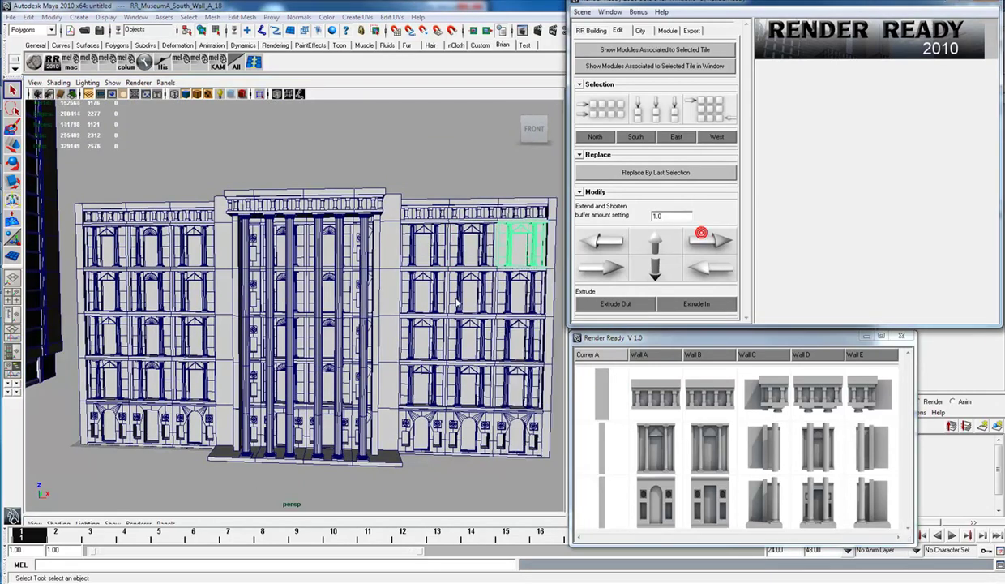
click(724, 442)
alt+drag(438, 171, 346, 325)
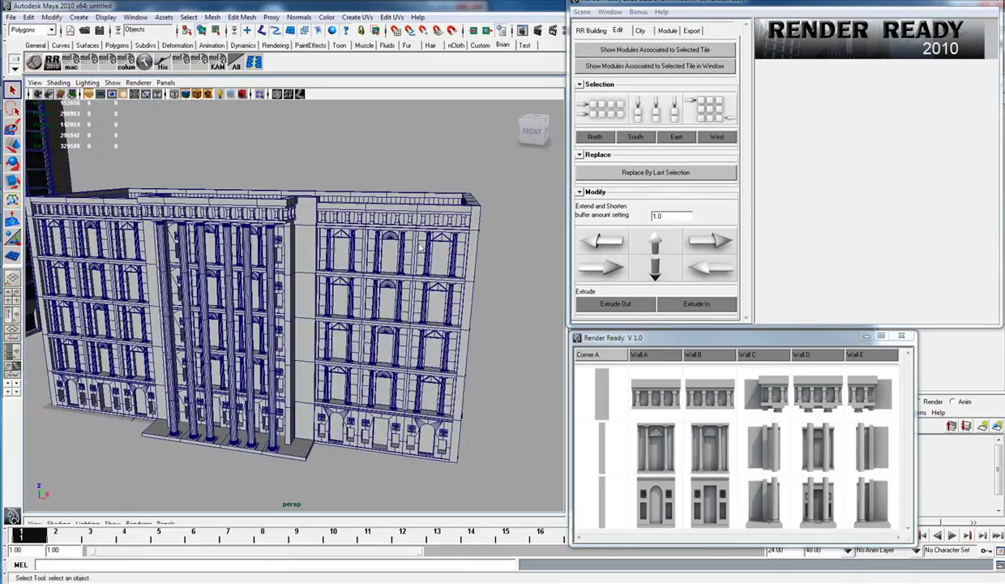
Extend the museum's east wall to the right and replace its third tile column with the Wall C modules.
alt+drag(418, 251, 393, 297)
alt+drag(395, 251, 388, 328)
click(711, 246)
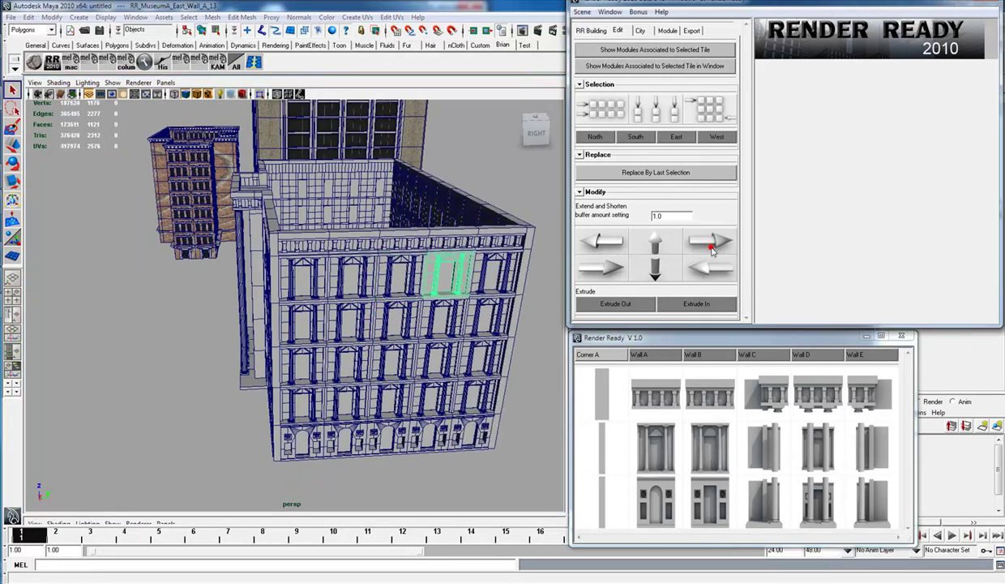
click(396, 262)
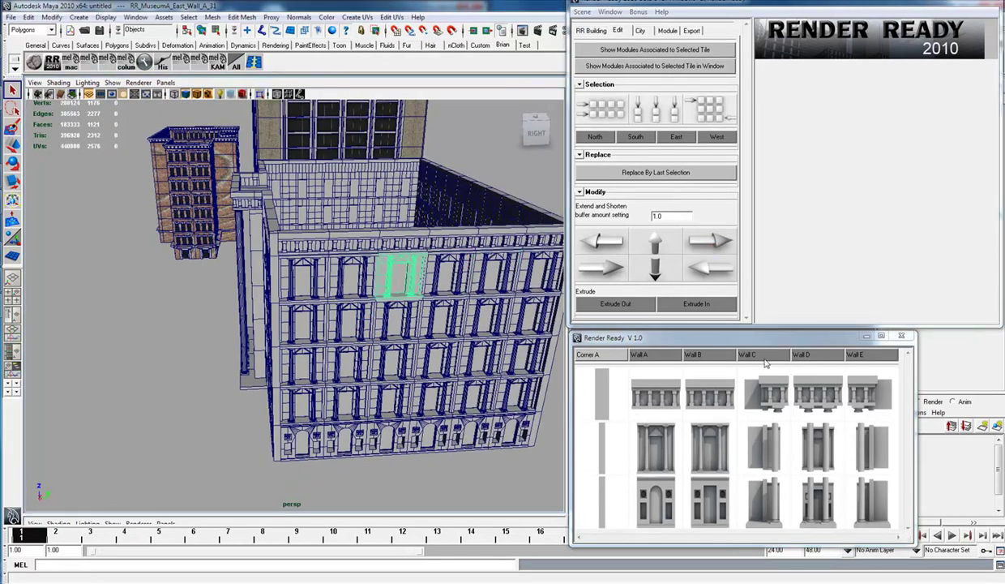
click(655, 107)
click(773, 364)
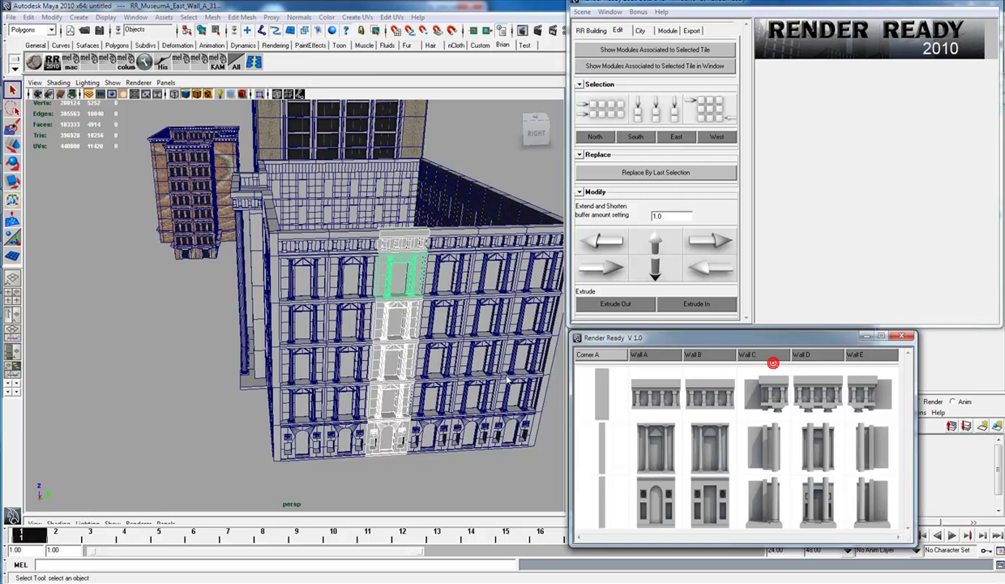
Replace the east wall's fourth tile column with the Wall D modules and its fifth column with the Wall E modules.
alt+drag(441, 331, 405, 361)
click(427, 274)
click(667, 108)
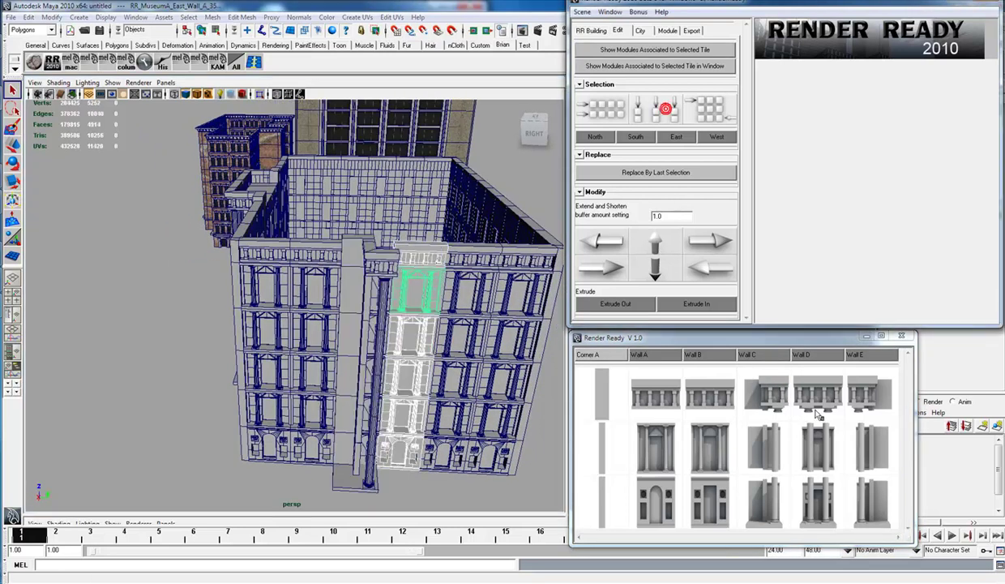
click(472, 285)
click(675, 109)
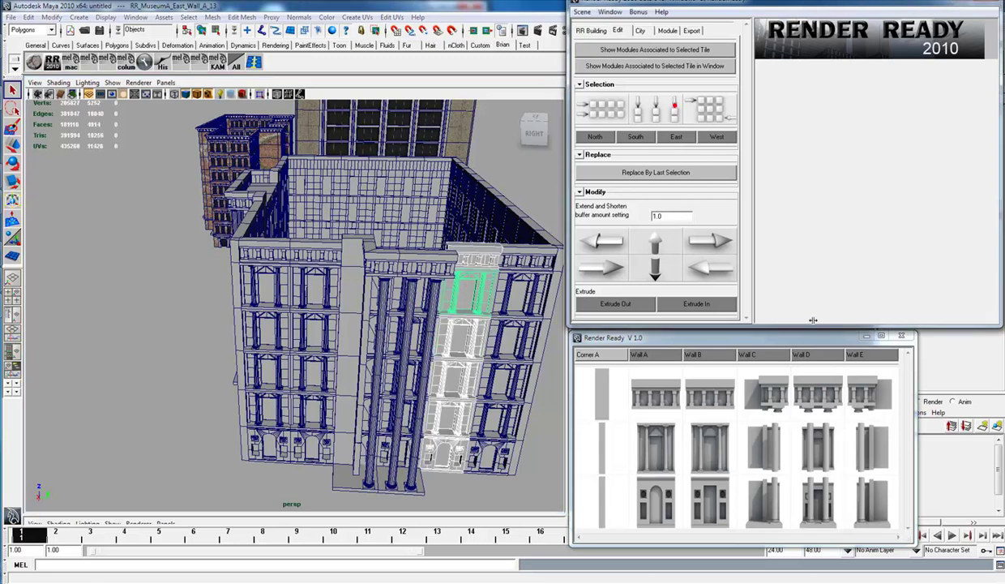
alt+drag(381, 377, 408, 373)
Widen the east wall's columned section by extending a Wall D tile to the right twice.
click(451, 267)
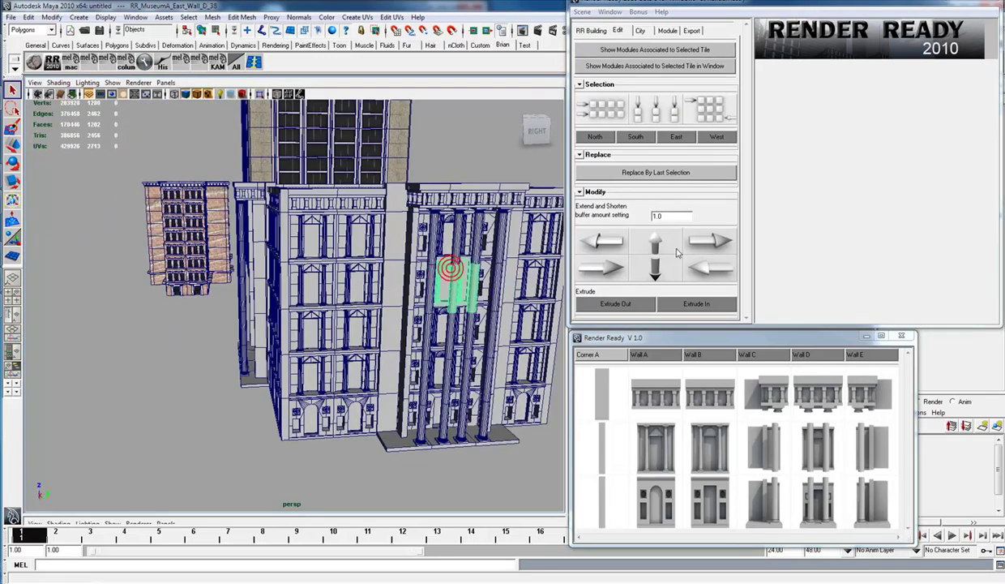
click(709, 241)
click(700, 236)
alt+drag(455, 287, 408, 305)
alt+drag(450, 364, 405, 350)
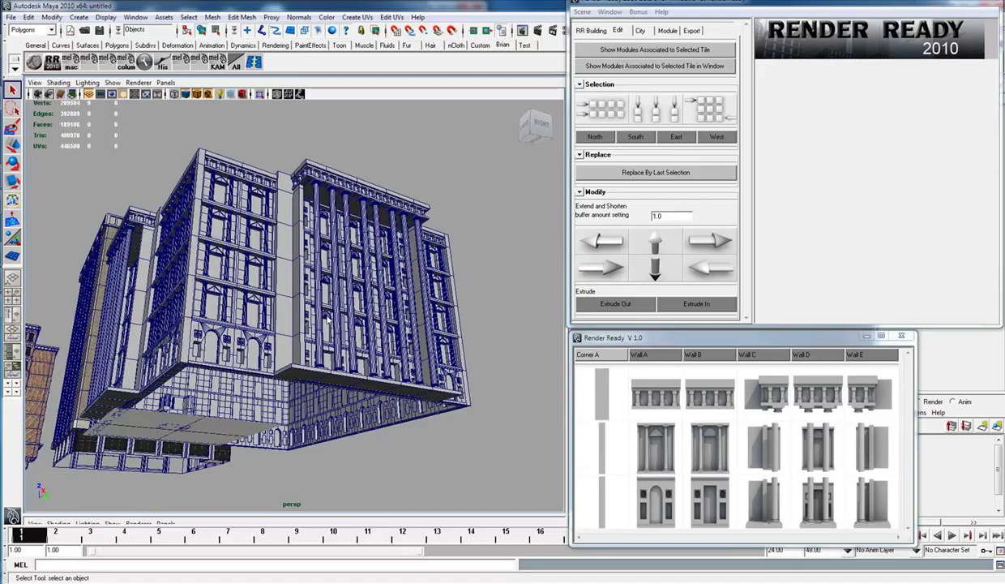
Extend the south wall's right wing with more Wall B tile columns and replace the wing's third column with the Wall C modules.
alt+drag(327, 319, 434, 350)
click(359, 322)
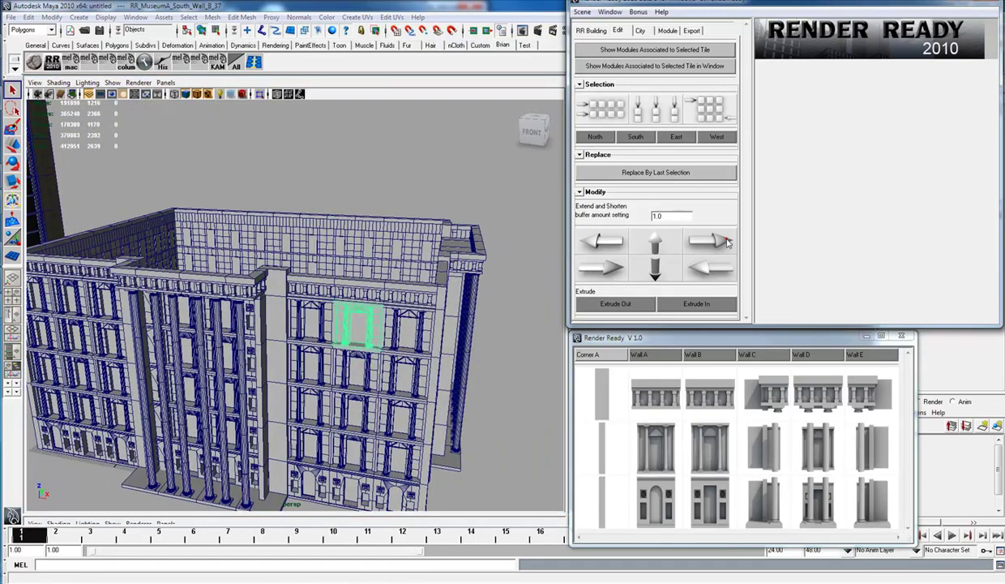
alt+drag(434, 306, 385, 308)
click(322, 269)
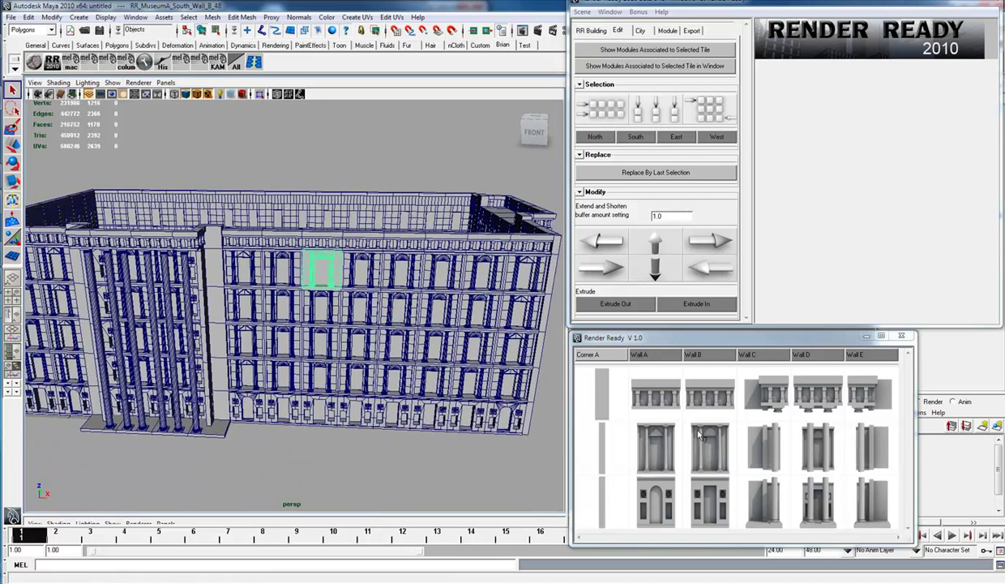
click(658, 115)
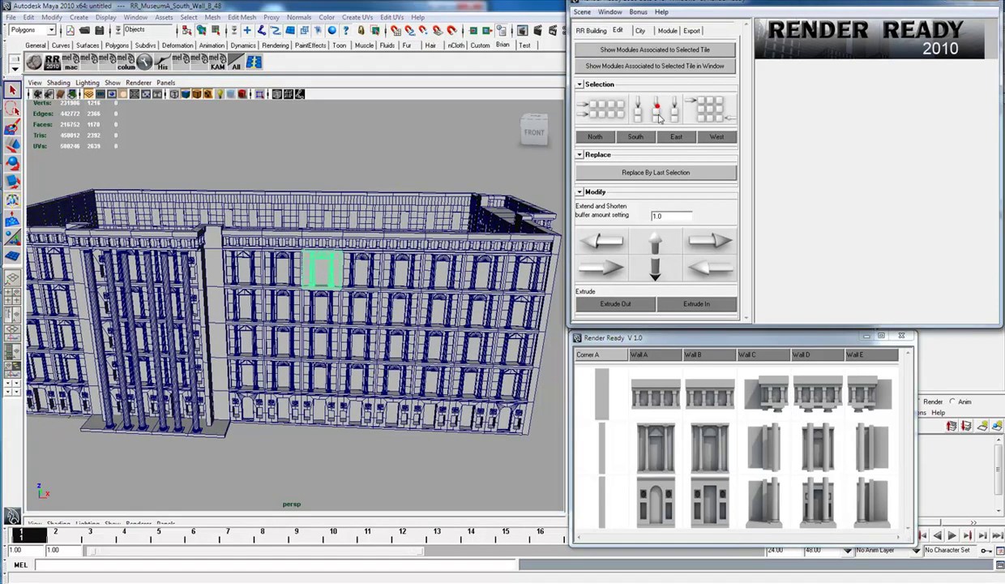
Replace the right wing's fourth and fifth tile columns with the Wall D modules and its sixth column with the Wall E modules.
click(366, 257)
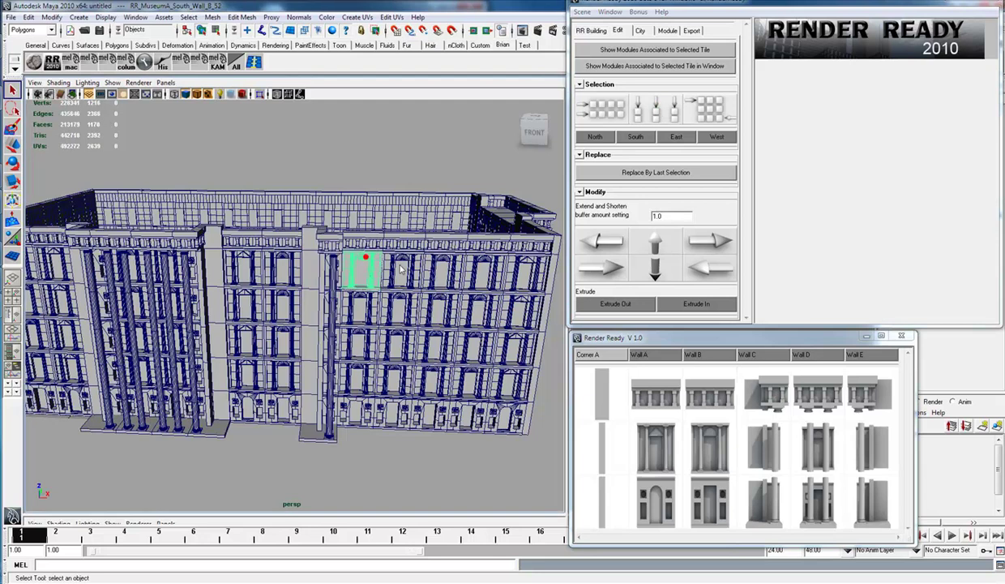
click(660, 115)
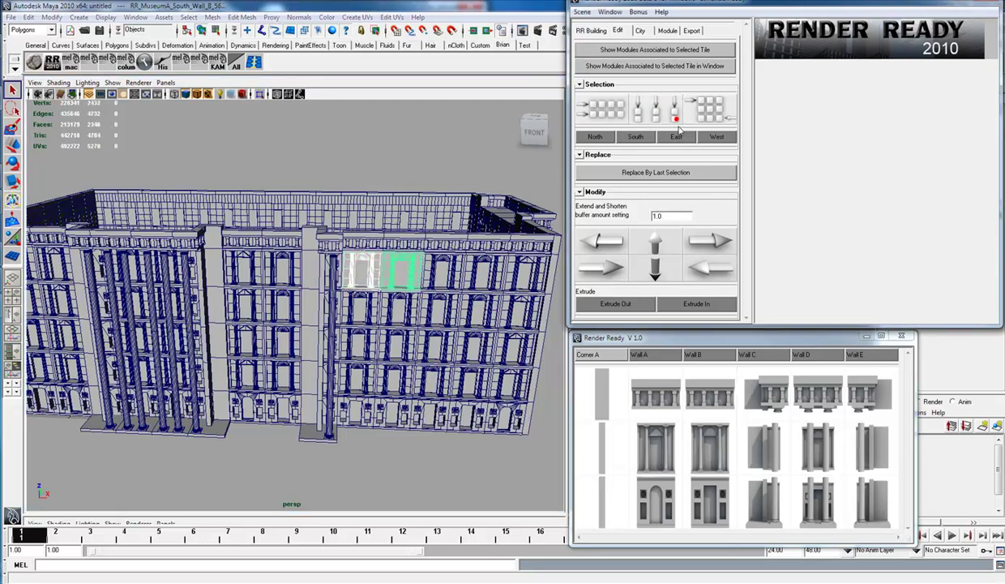
click(803, 382)
click(444, 244)
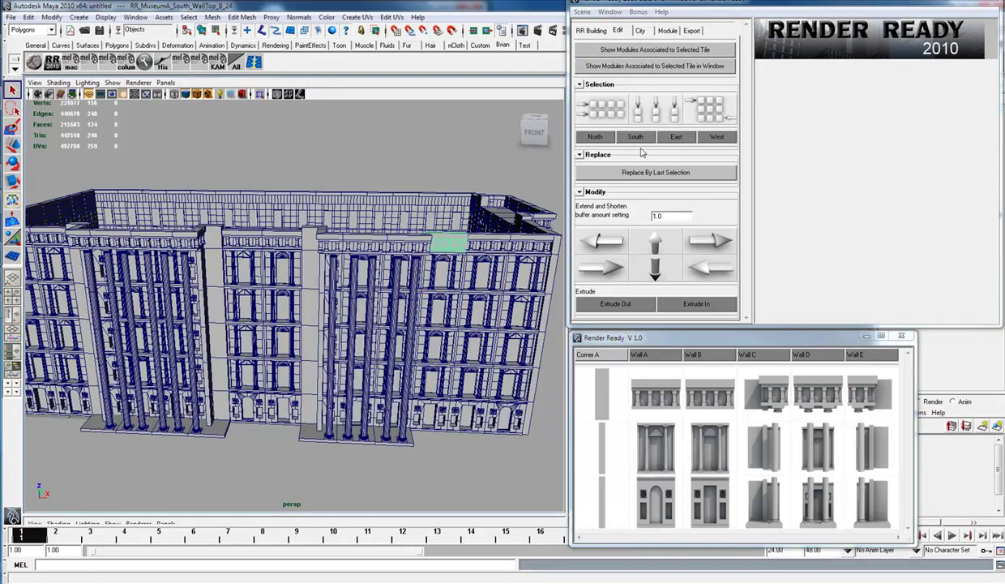
click(653, 107)
click(883, 397)
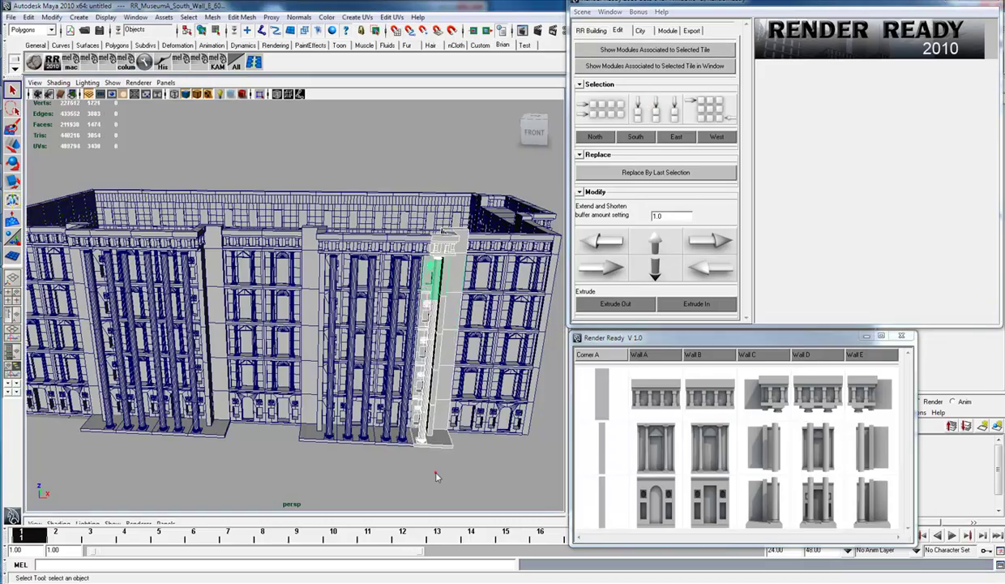
Select the whole museum building and move it aside to clear the ground plane for another building.
alt+drag(425, 460, 213, 443)
alt+middle_drag(357, 412, 366, 437)
alt+drag(366, 437, 328, 428)
alt+middle_drag(348, 381, 352, 360)
alt+drag(352, 361, 407, 347)
click(409, 323)
key(Up)
alt+drag(493, 353, 734, 373)
key(w)
drag(420, 305, 291, 406)
click(302, 405)
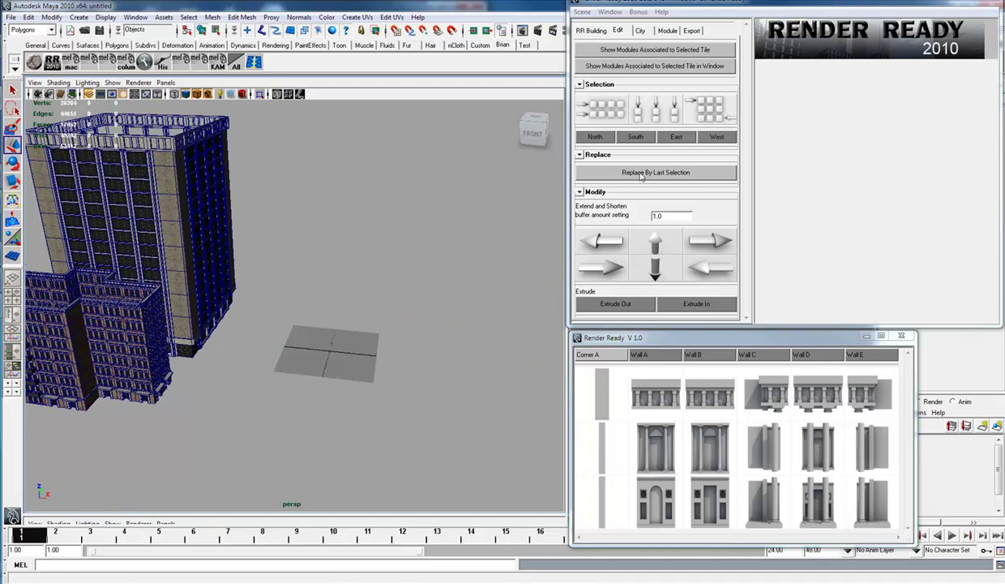
Generate the SFAptA building from the Residential building style.
click(589, 31)
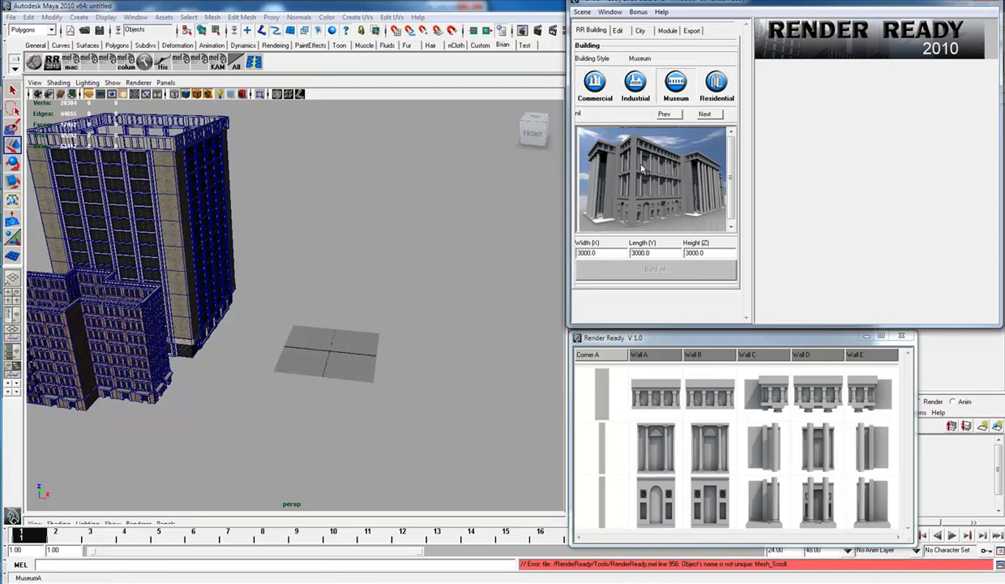
click(717, 83)
click(657, 191)
scroll(731, 158, down, 1)
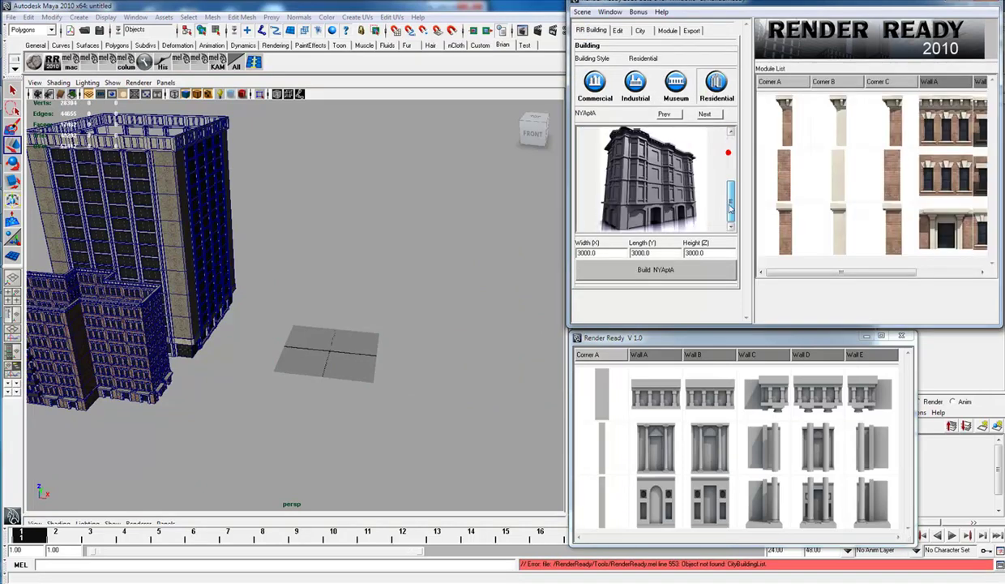
click(665, 199)
click(654, 268)
Select every second tile column of the SFAptA building's south wall and replace them with the Wall B modules.
click(333, 313)
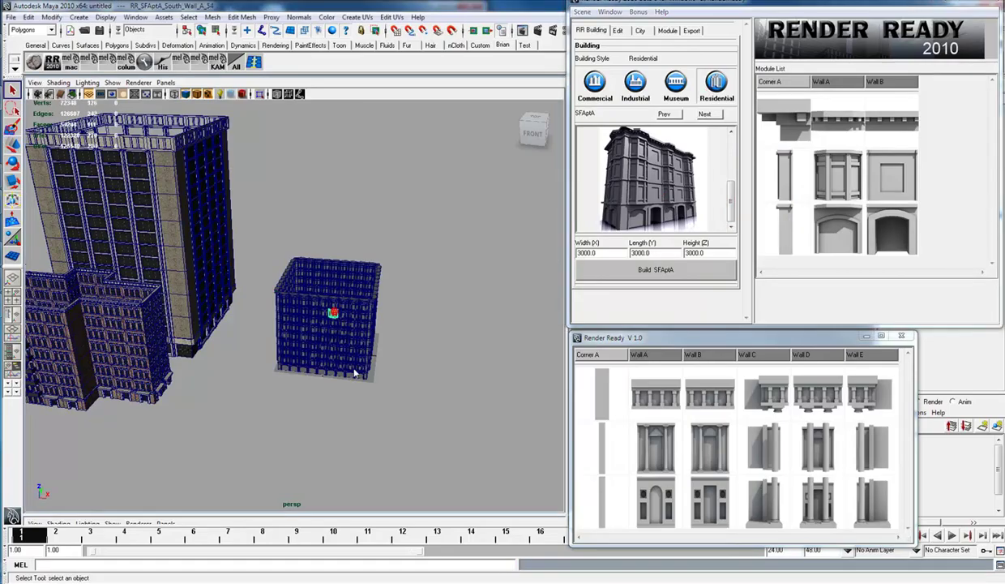
key(f)
alt+drag(317, 373, 383, 328)
scroll(383, 328, down, 8)
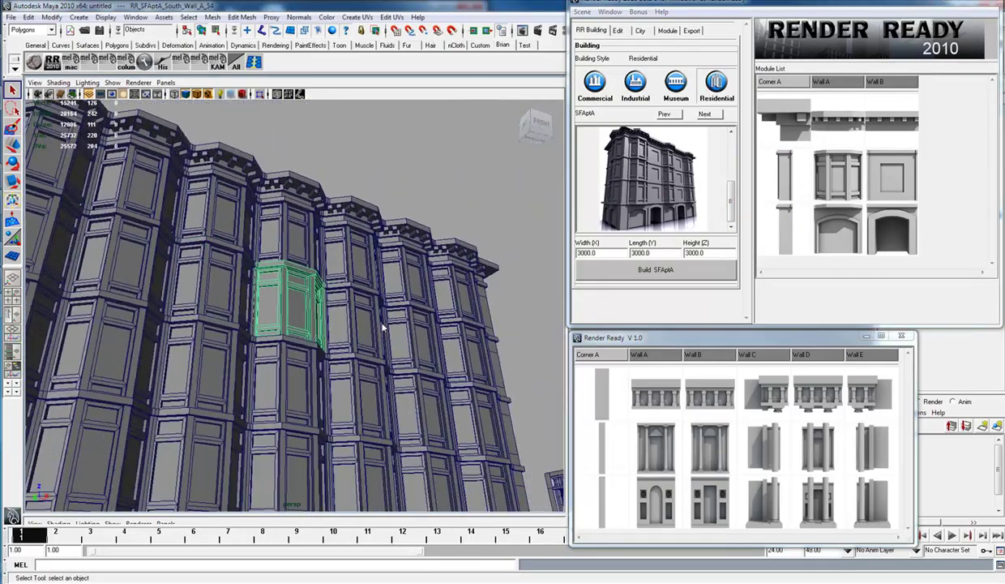
alt+middle_drag(350, 353, 423, 313)
alt+drag(423, 314, 332, 286)
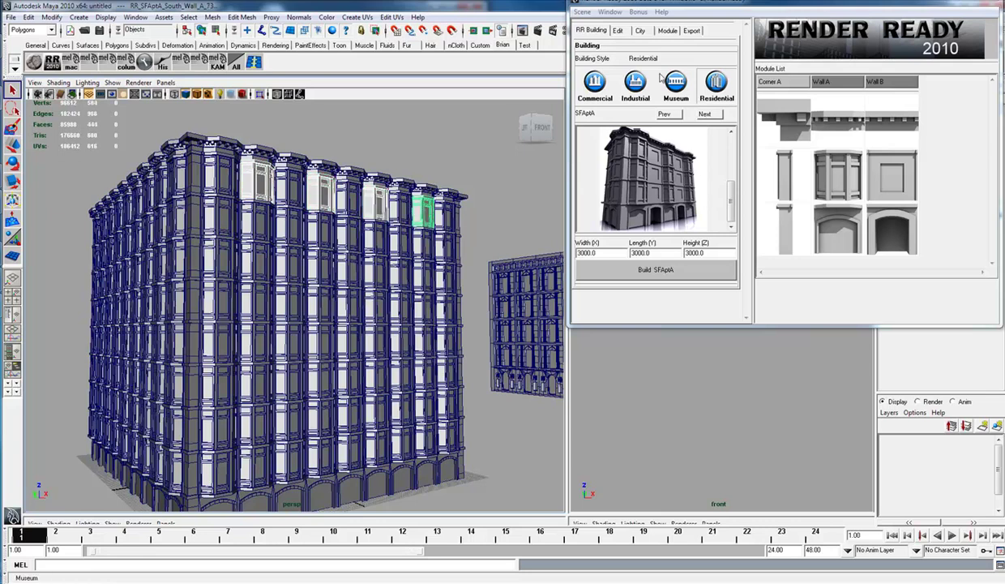
click(618, 30)
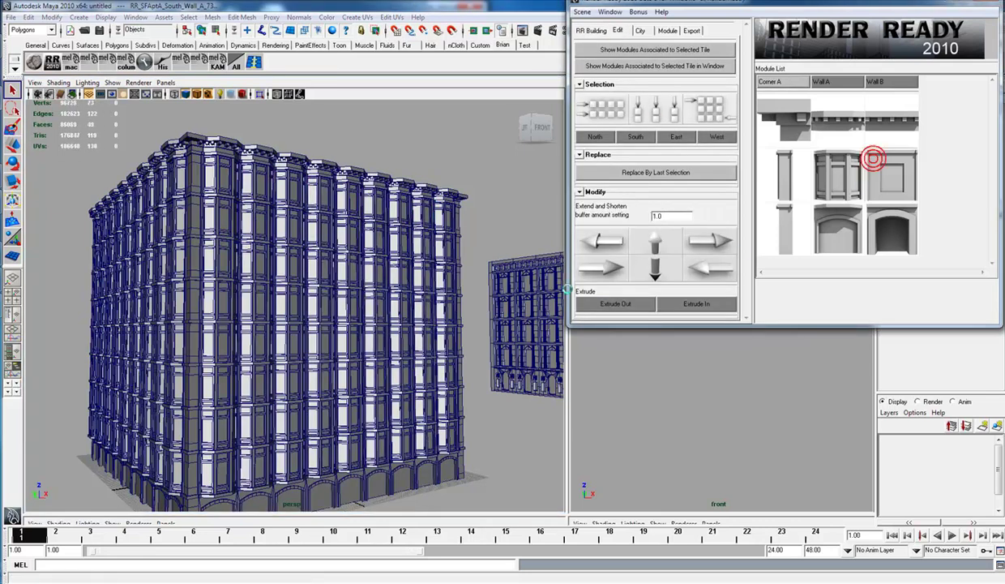
Shorten the SFAptA building downward by five floors, working from a Wall A tile of its south wall.
click(374, 291)
click(357, 278)
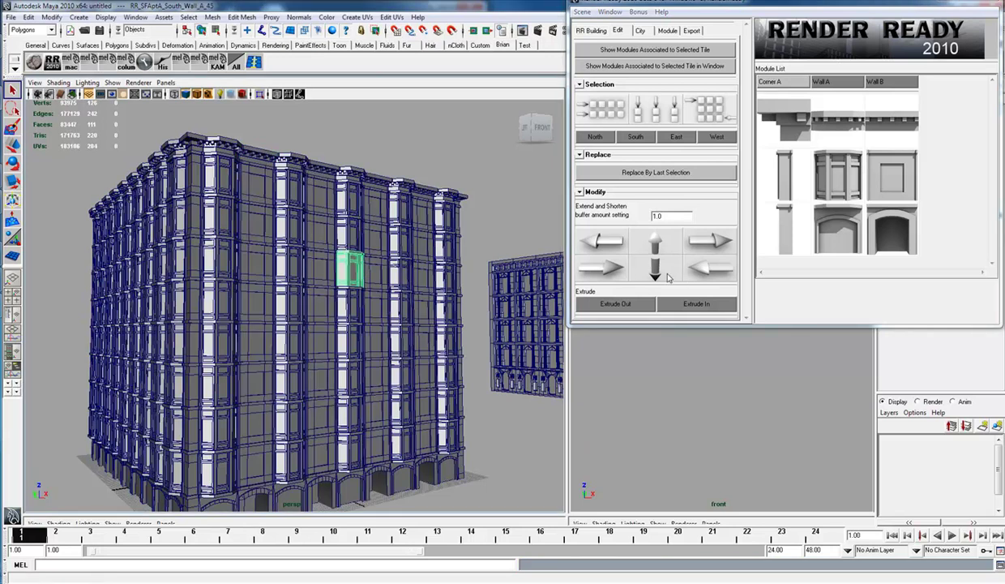
click(658, 271)
click(659, 271)
click(659, 271)
click(659, 271)
click(659, 271)
click(366, 267)
alt+drag(353, 334, 361, 321)
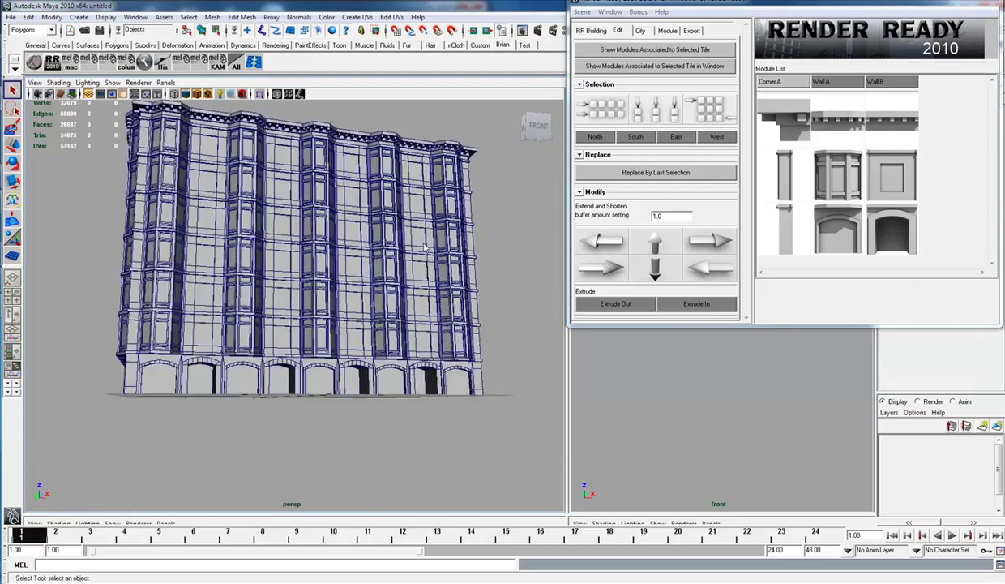
alt+drag(425, 247, 382, 298)
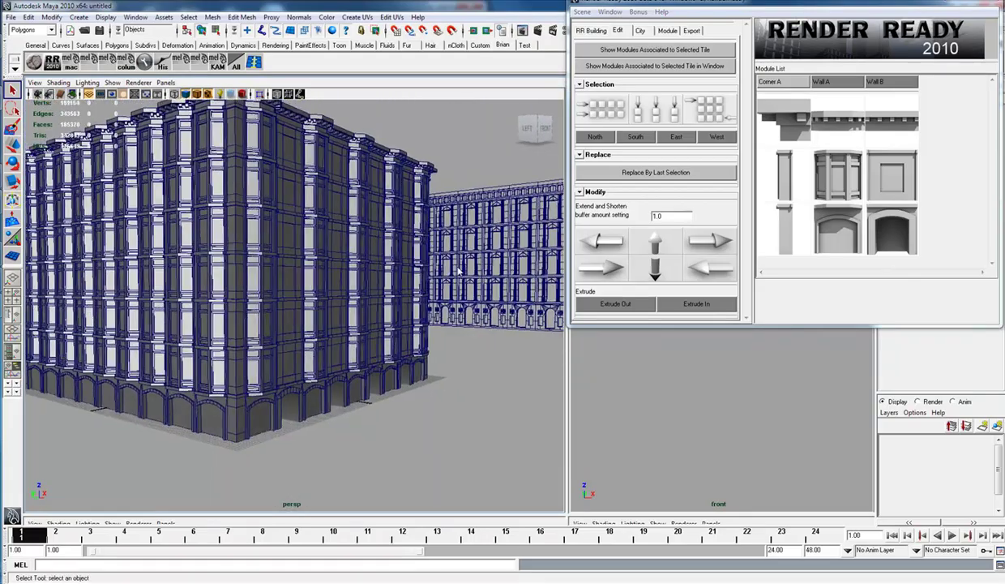
Examine how the generated office, apartment and museum buildings are arranged together, viewing the whole scene from several angles.
alt+drag(459, 271, 350, 389)
alt+middle_drag(351, 388, 403, 336)
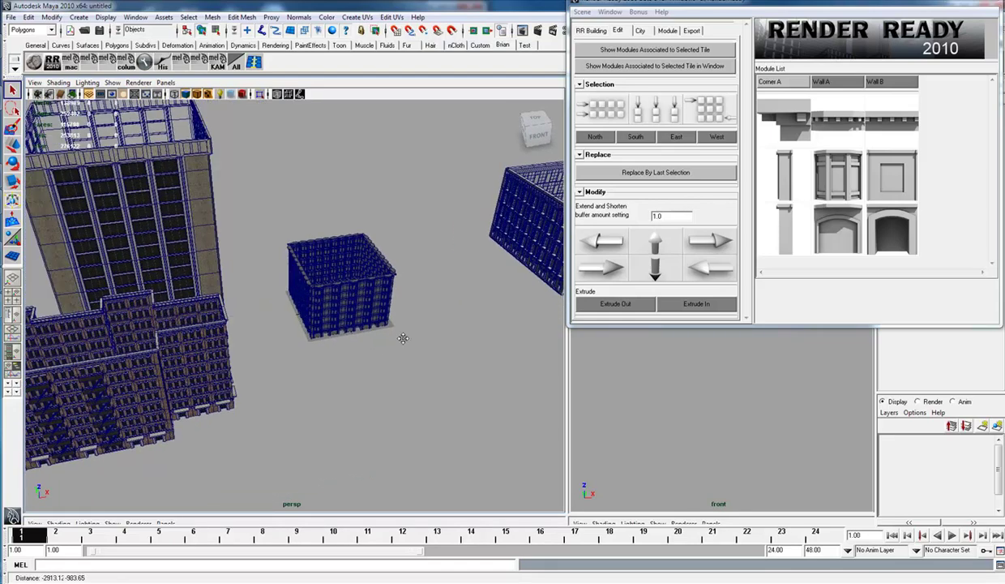
alt+drag(395, 332, 373, 296)
alt+middle_drag(406, 315, 371, 323)
alt+drag(368, 323, 274, 328)
alt+drag(483, 291, 218, 277)
alt+drag(269, 335, 252, 322)
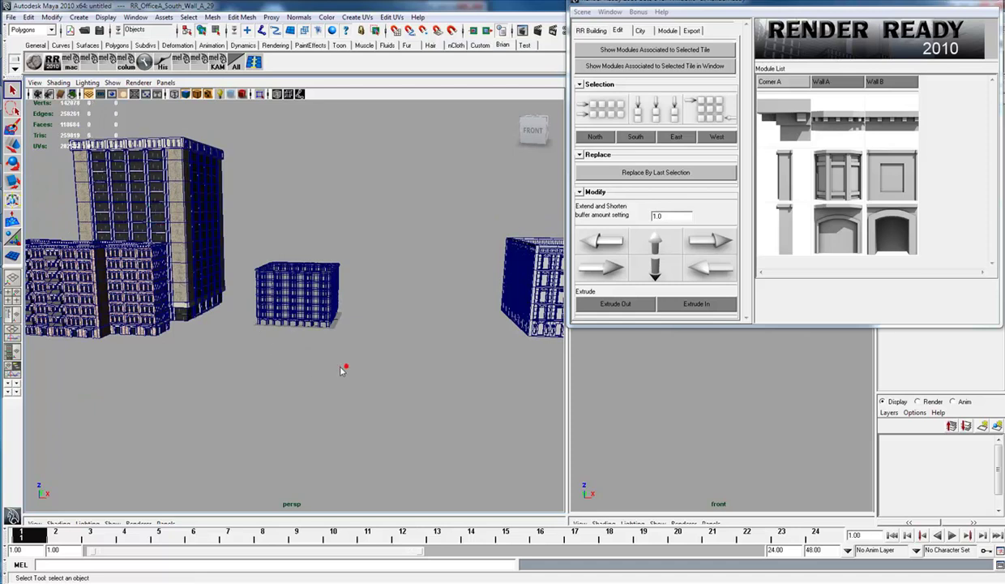
alt+drag(293, 376, 508, 268)
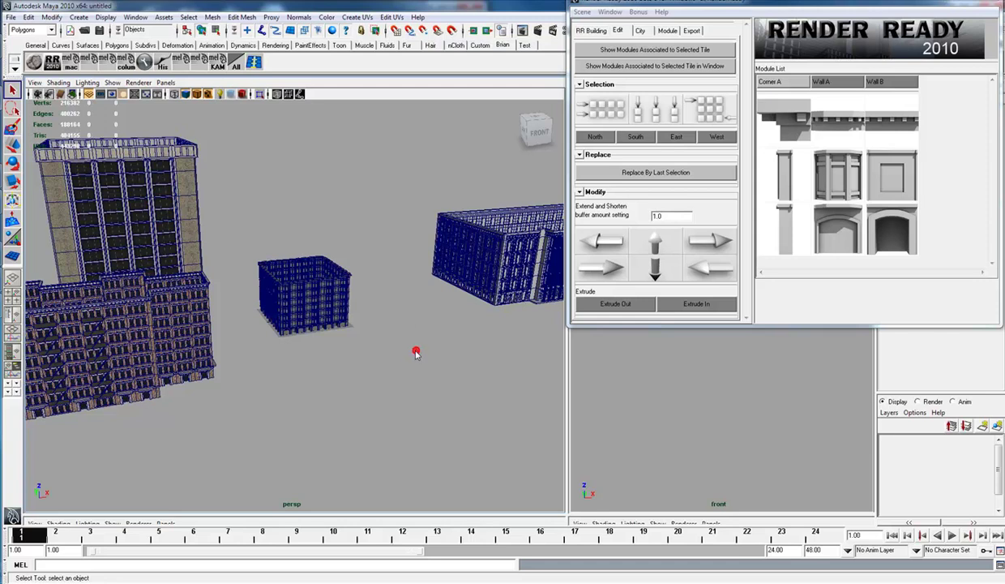
alt+drag(408, 350, 331, 333)
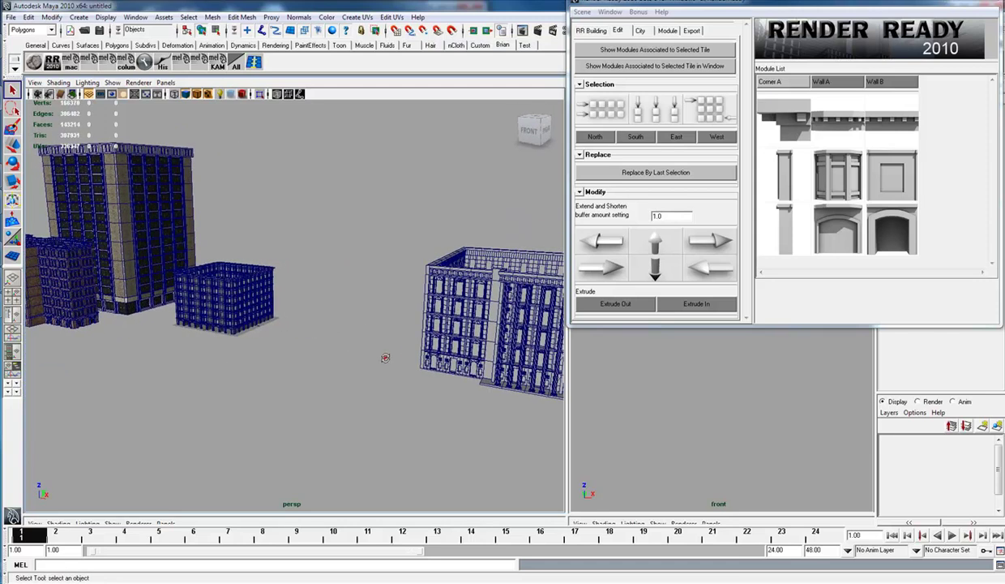
Select the whole MuseumA building group, move it close beside the SFAptA building and deselect it.
alt+drag(394, 368, 490, 327)
click(490, 326)
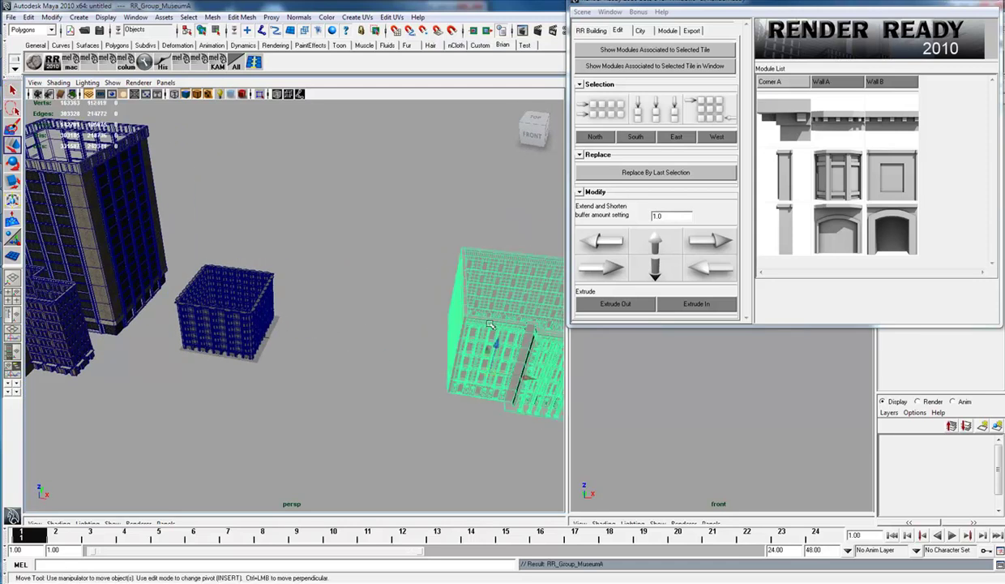
middle_drag(388, 363, 267, 406)
click(233, 415)
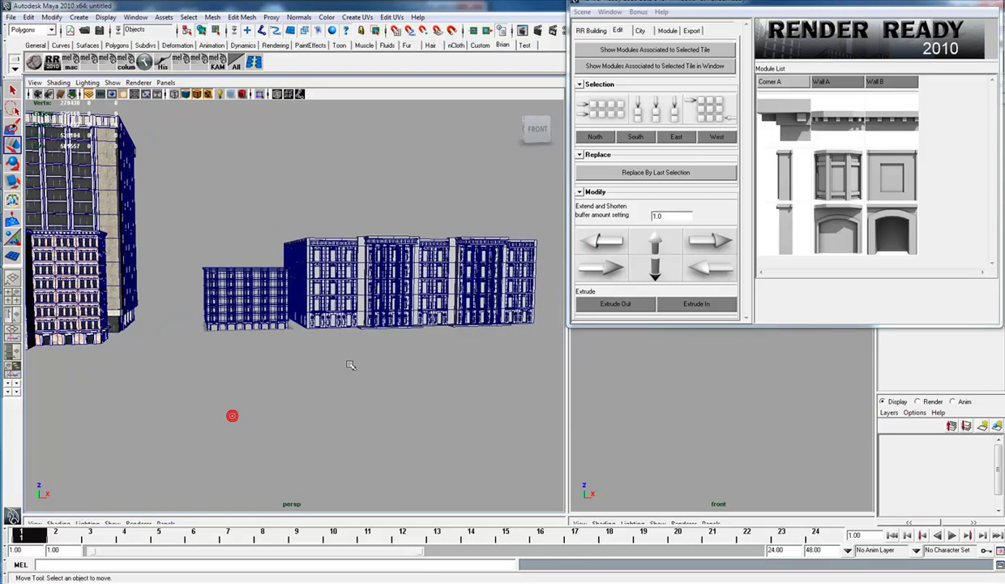